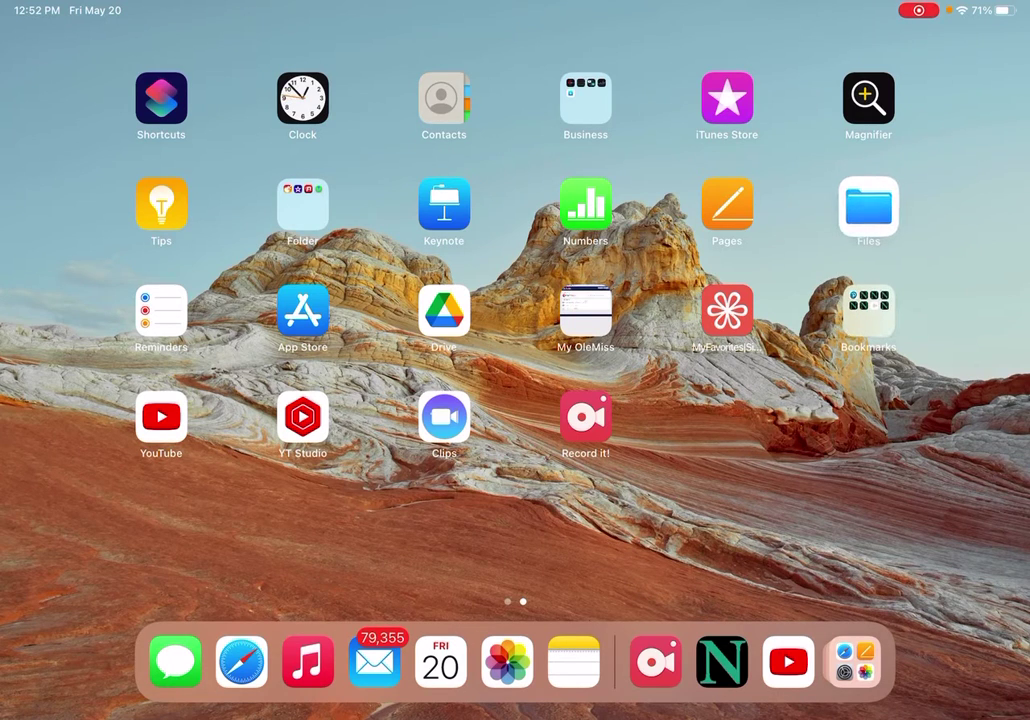
Step: Open the Files app from the Home Screen at the On My iPad location
click(868, 205)
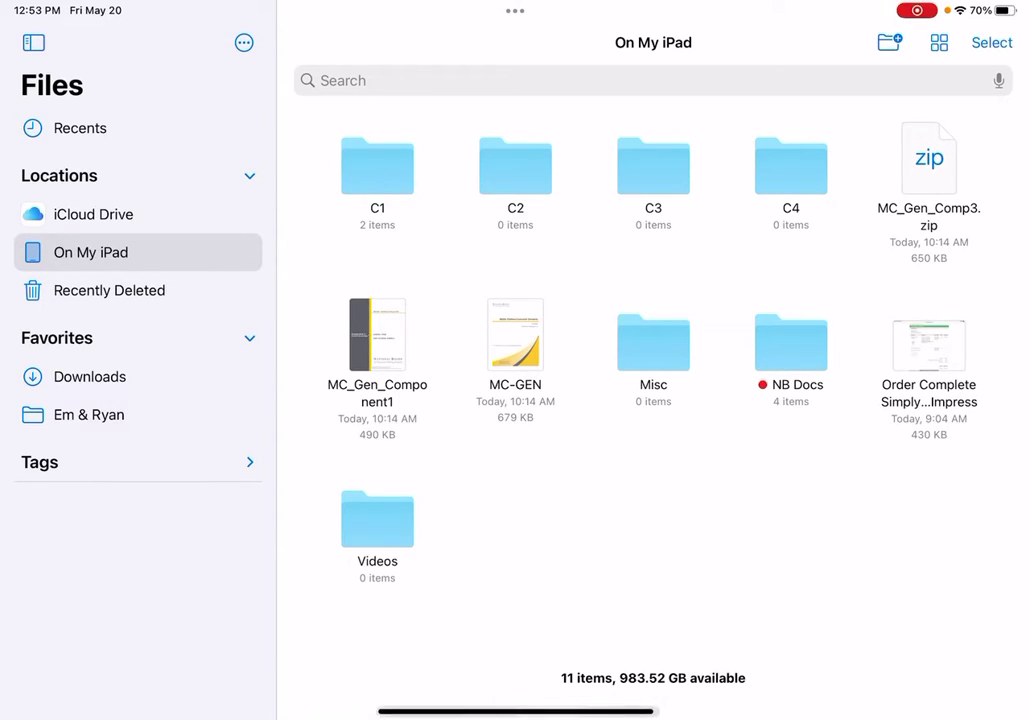
click(515, 710)
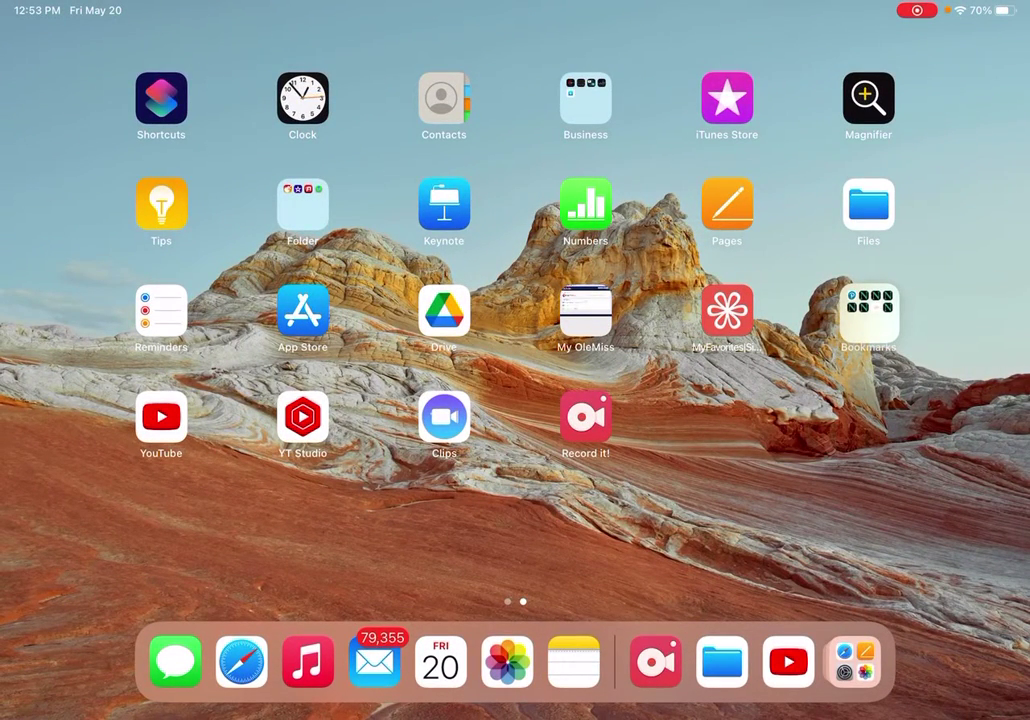
Step: Open the Home Screen Bookmarks folder and launch the National Board standards bookmark
click(868, 312)
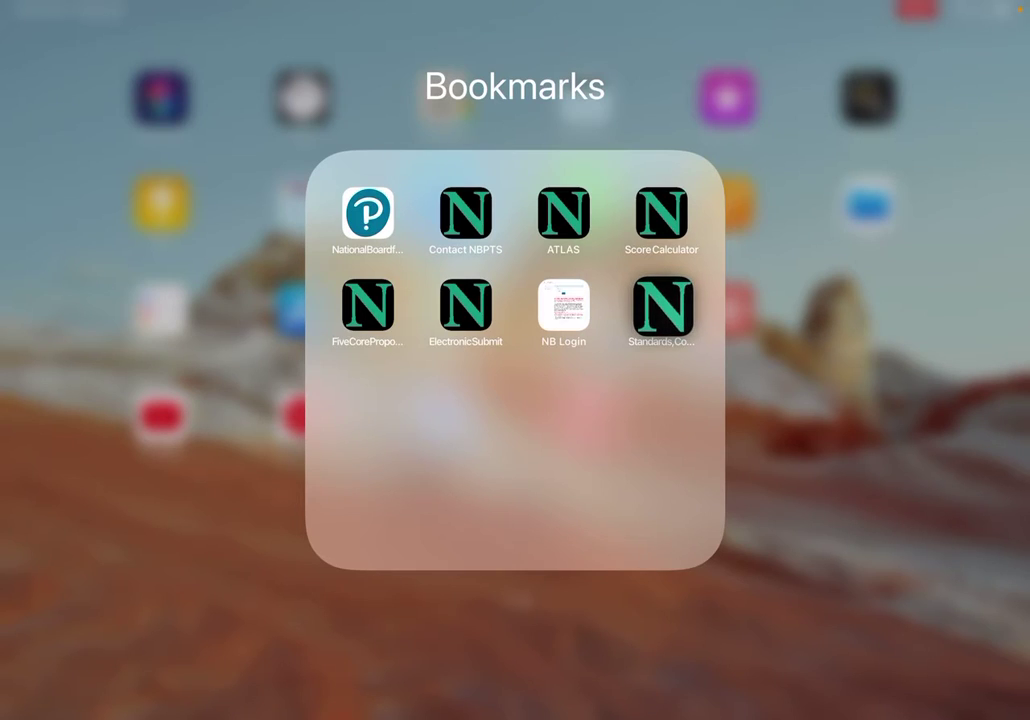
click(663, 305)
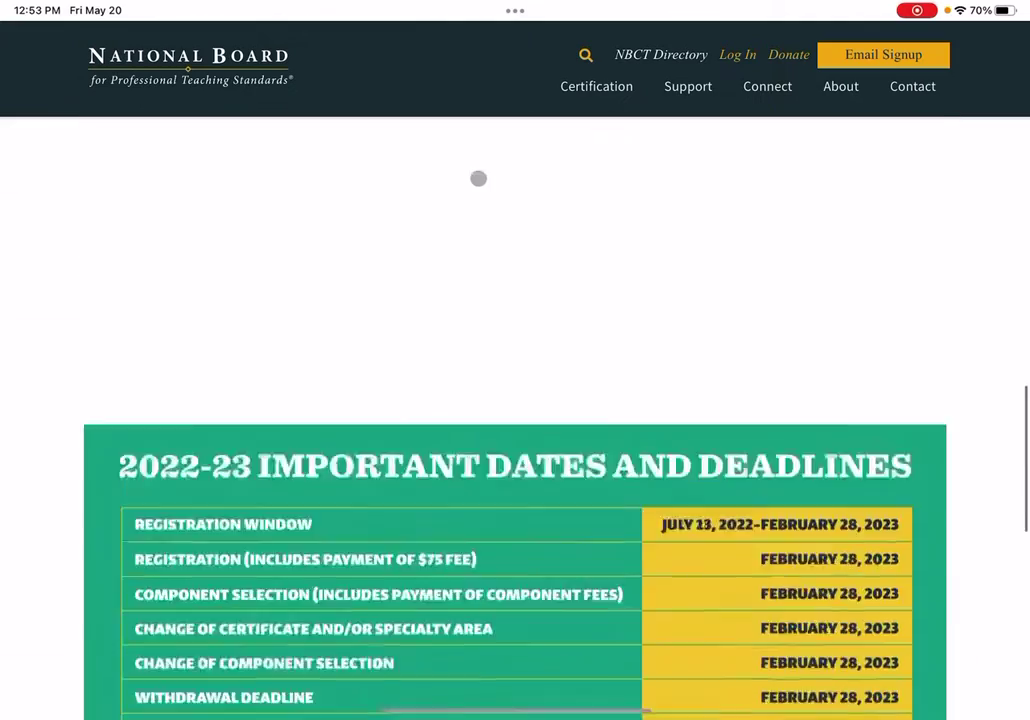
Step: Scroll down to the Standards and Instructions section and expand the Discipline dropdown
scroll(478, 178, down, 2)
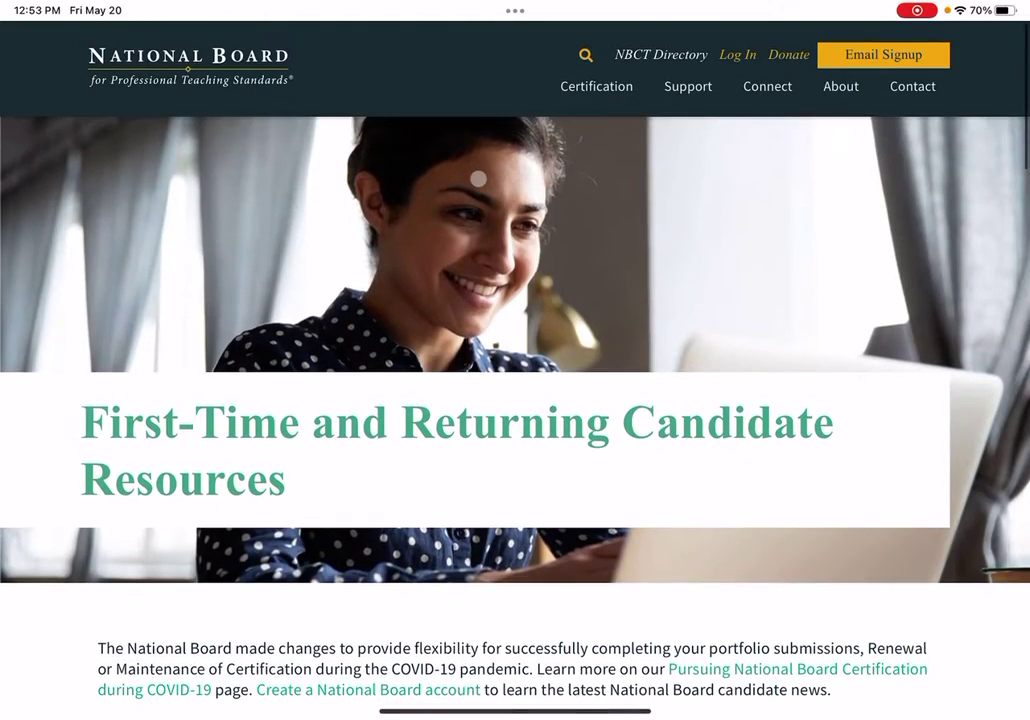
scroll(480, 189, down, 2)
scroll(480, 189, down, 5)
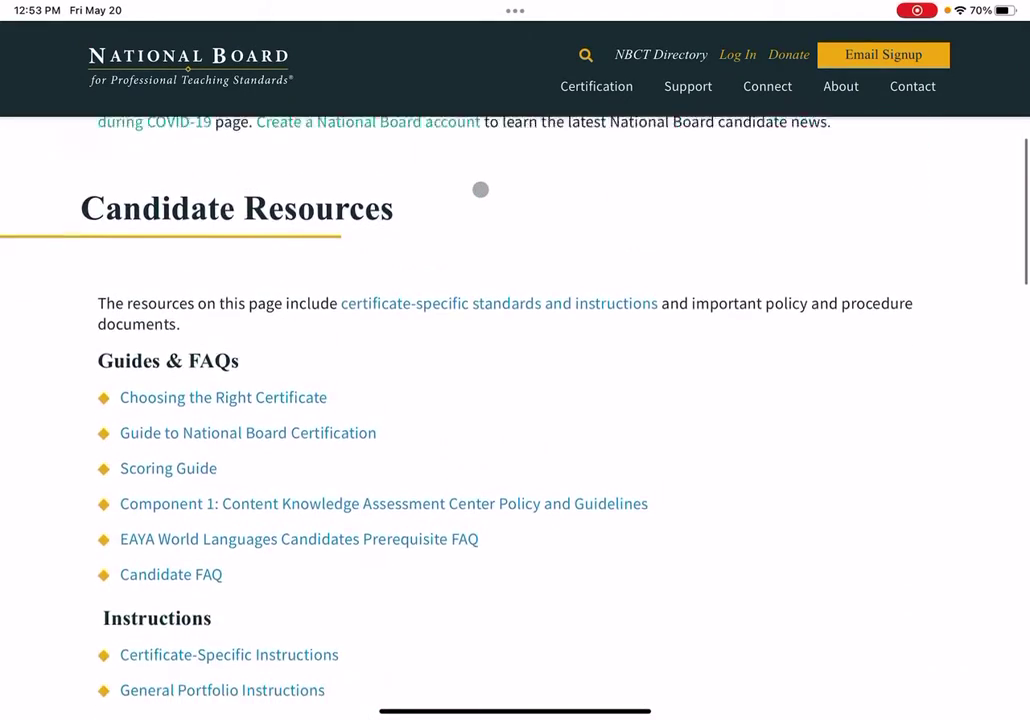
scroll(480, 189, down, 1)
scroll(480, 189, down, 3)
scroll(480, 189, down, 4)
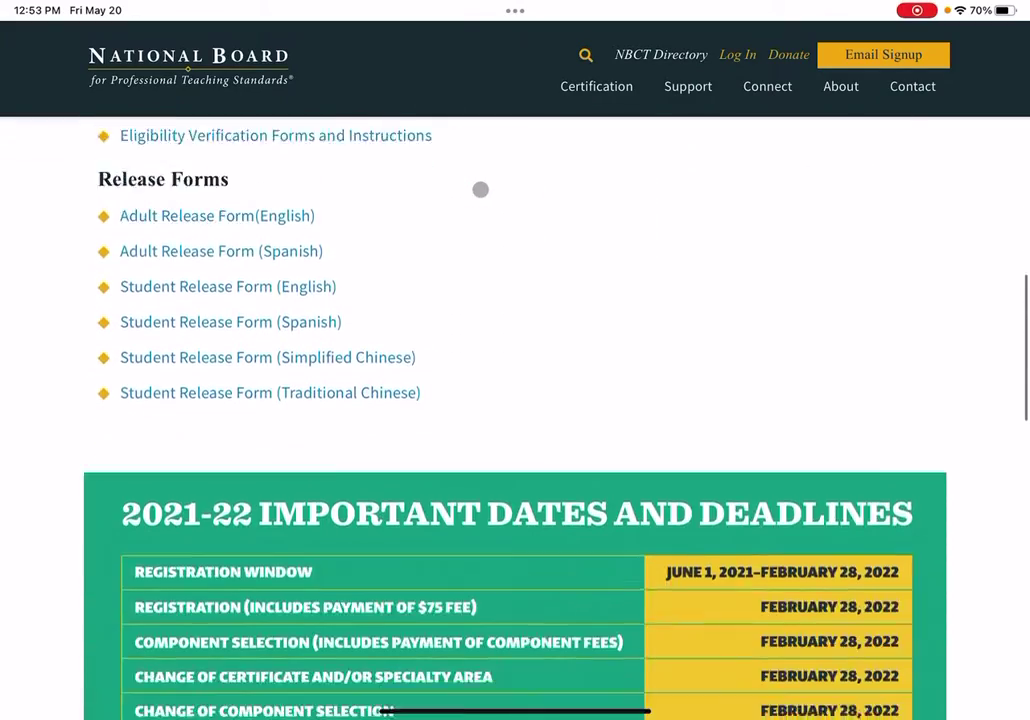
scroll(480, 189, down, 3)
scroll(480, 189, up, 2)
scroll(480, 189, up, 5)
scroll(480, 189, down, 3)
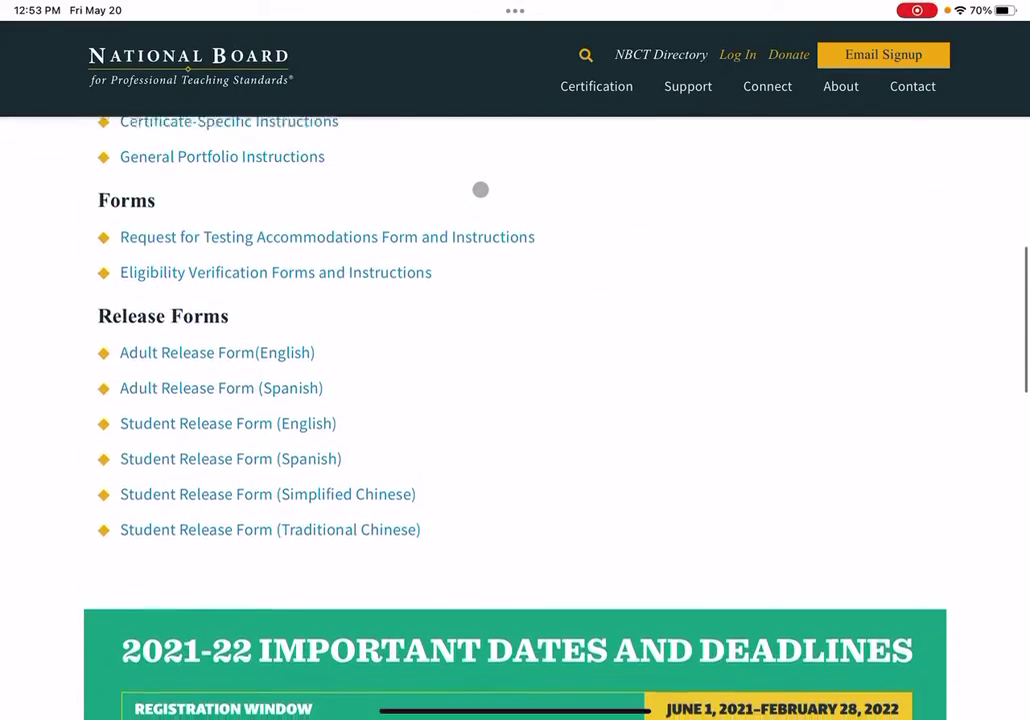
scroll(480, 189, down, 2)
scroll(480, 189, down, 3)
scroll(480, 189, down, 5)
scroll(480, 189, down, 2)
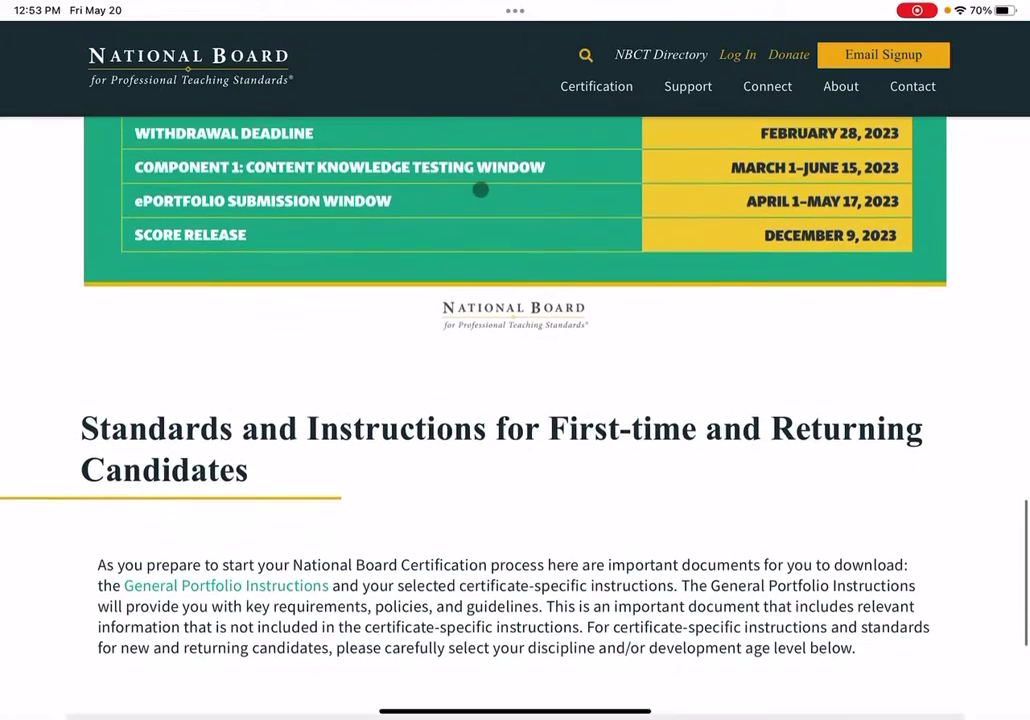
scroll(480, 189, down, 2)
scroll(480, 189, down, 1)
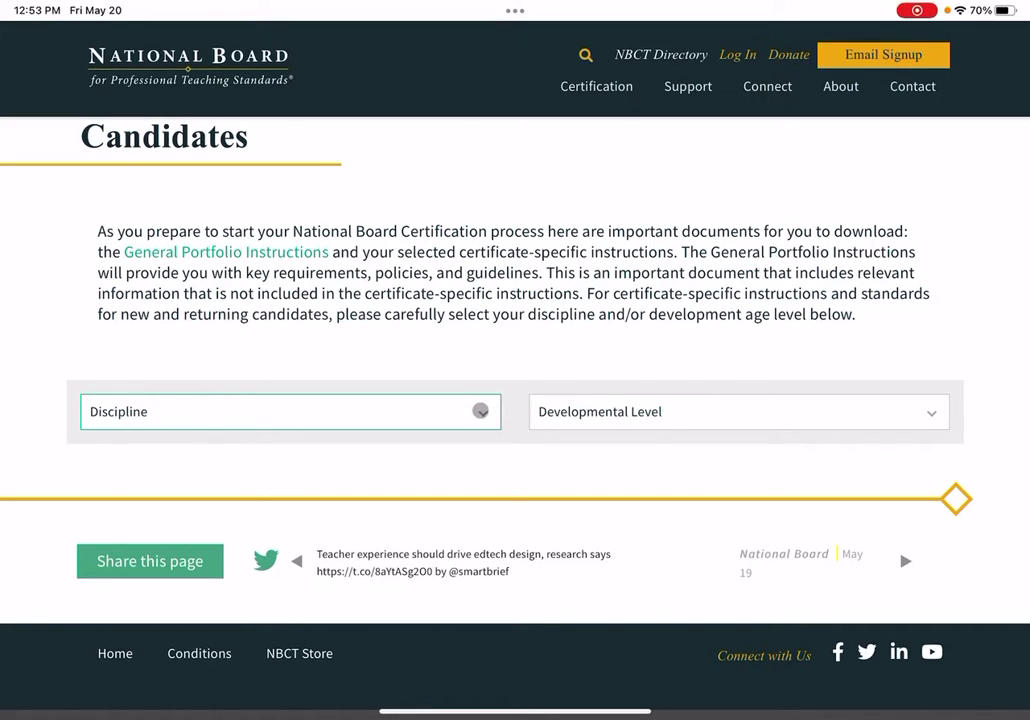
click(480, 411)
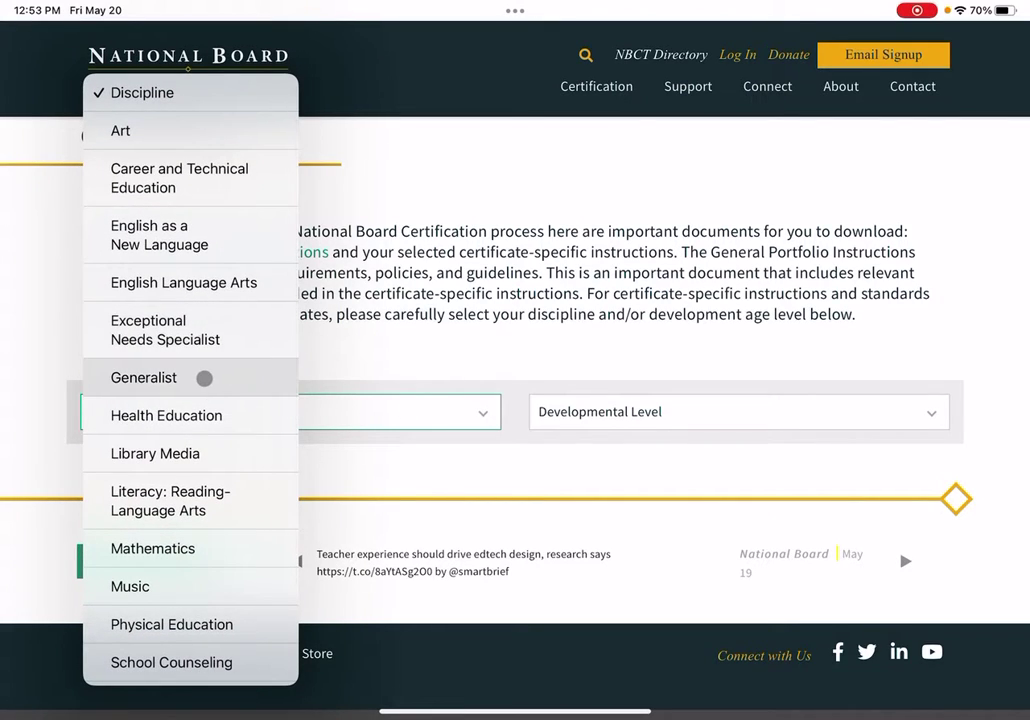
Step: Choose Generalist and Middle Childhood (ages 7-12), then open the Component 1 instructions PDF
click(204, 378)
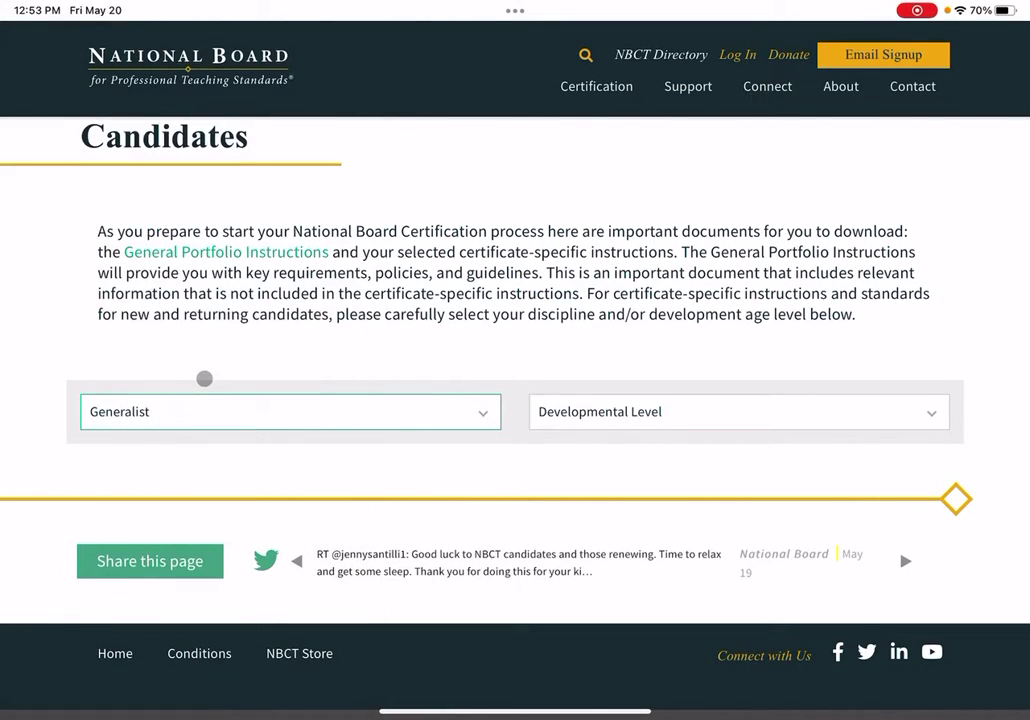
click(938, 413)
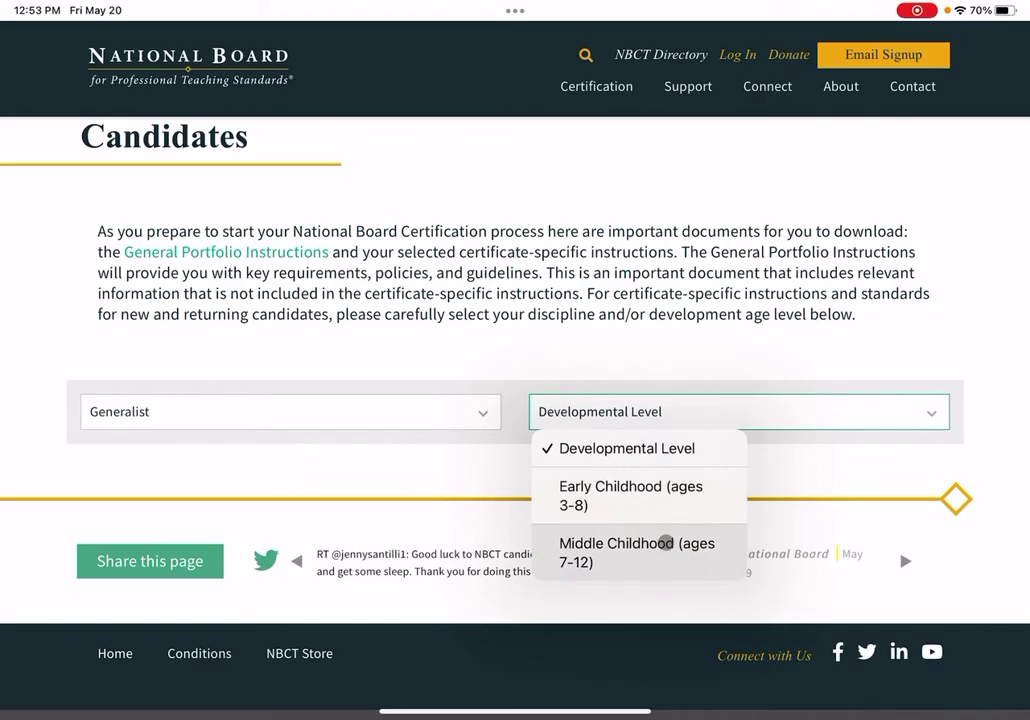
click(664, 543)
scroll(664, 544, down, 2)
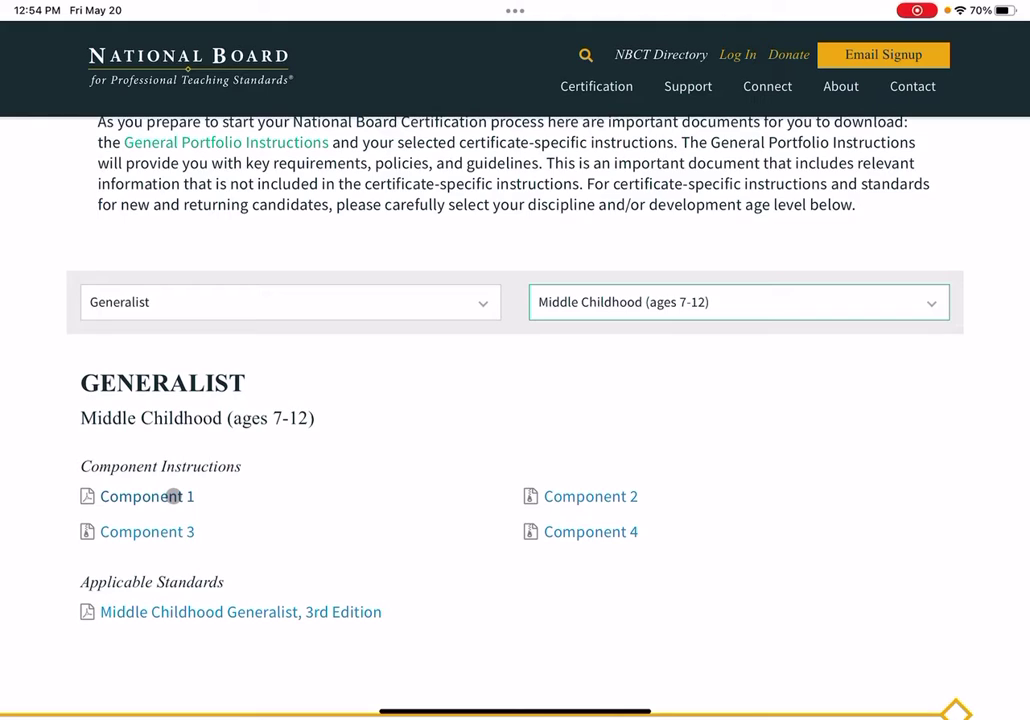
click(173, 496)
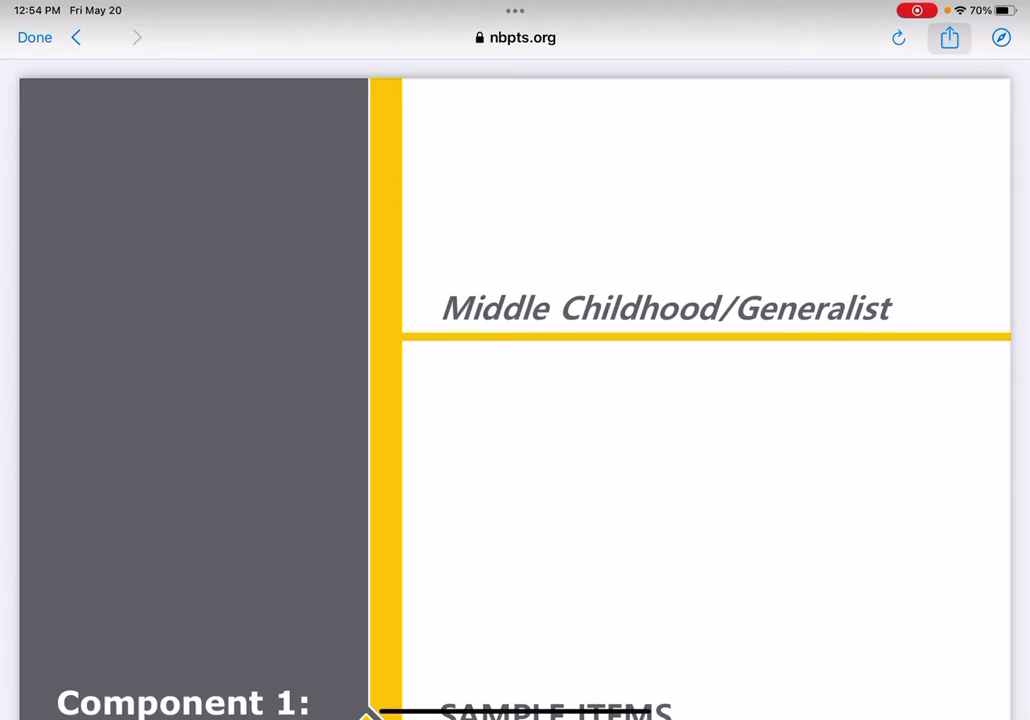
Step: Save the Component 1 instructions PDF to On My iPad > C1, then download the Component 2 zip
click(949, 37)
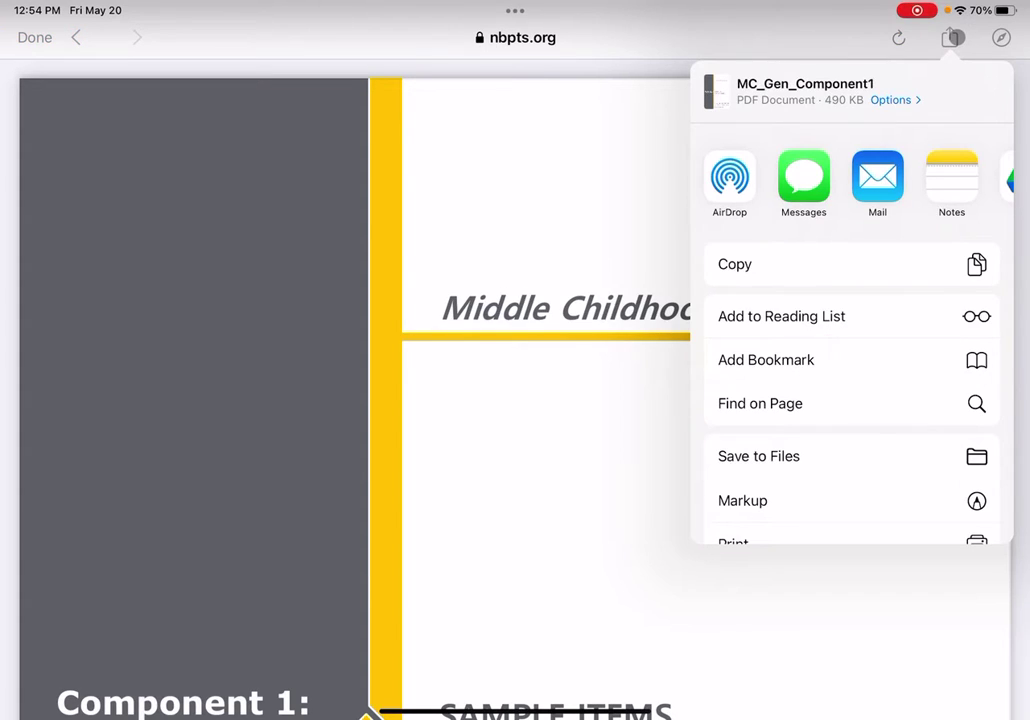
click(802, 452)
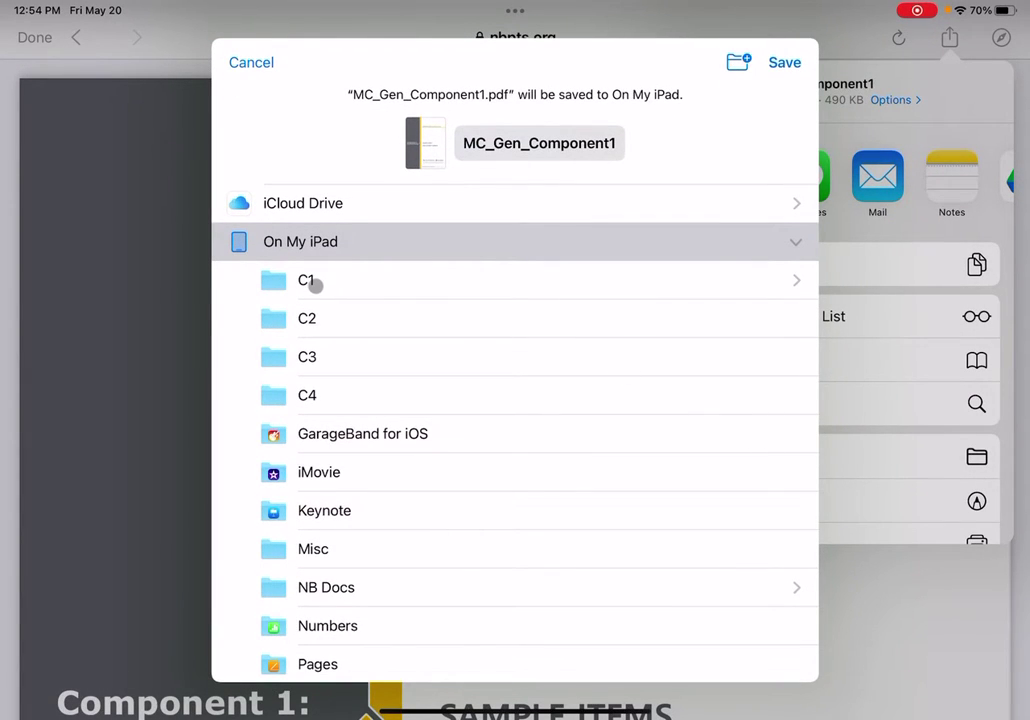
click(315, 286)
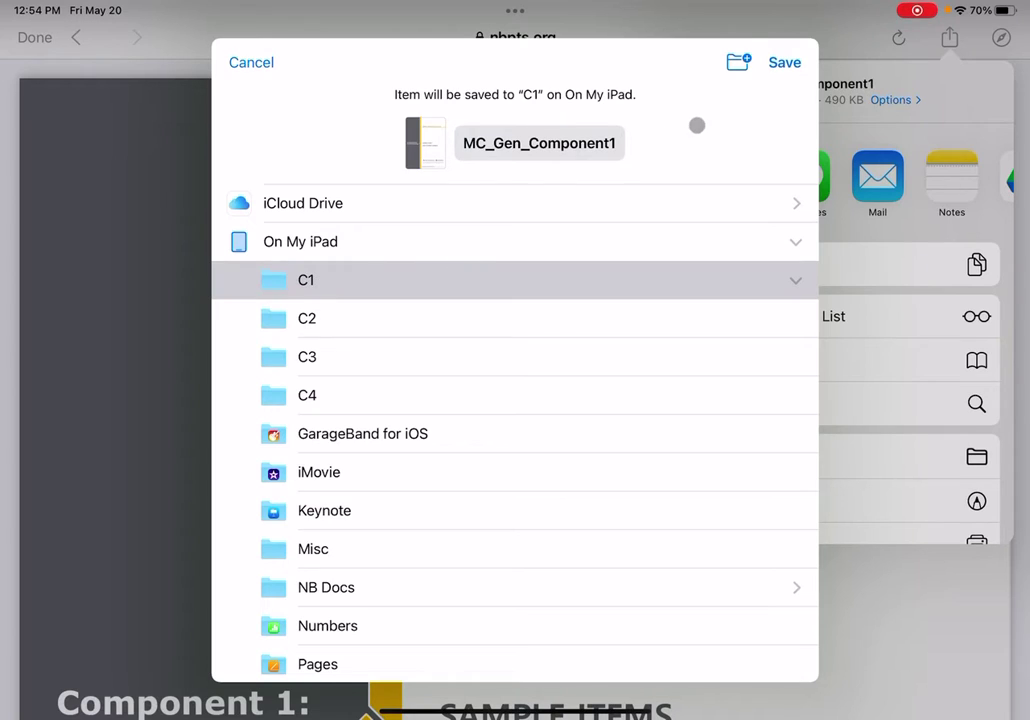
click(785, 62)
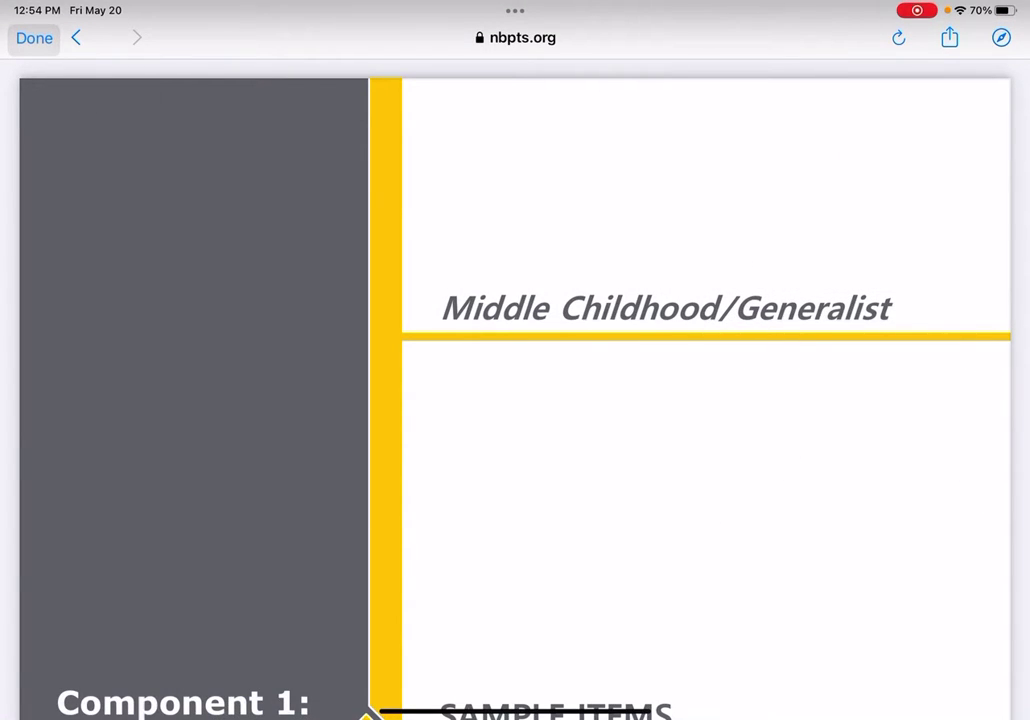
click(34, 37)
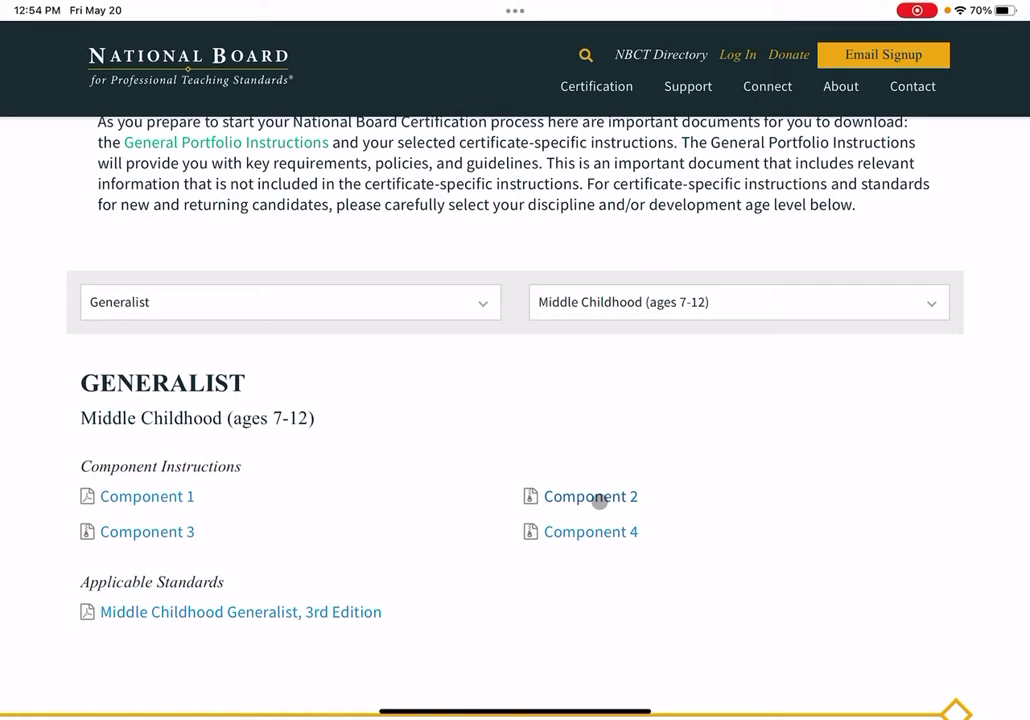
click(598, 500)
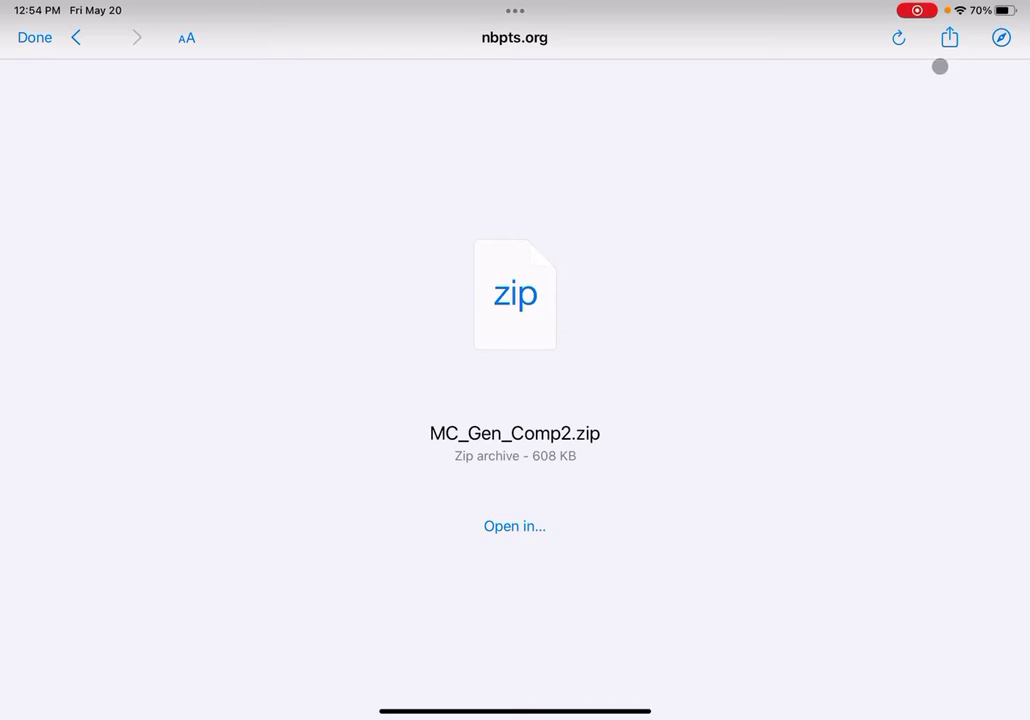
Step: Save MC_Gen_Comp2.zip into the C2 folder, then open the Middle Childhood Generalist standards PDF
click(948, 37)
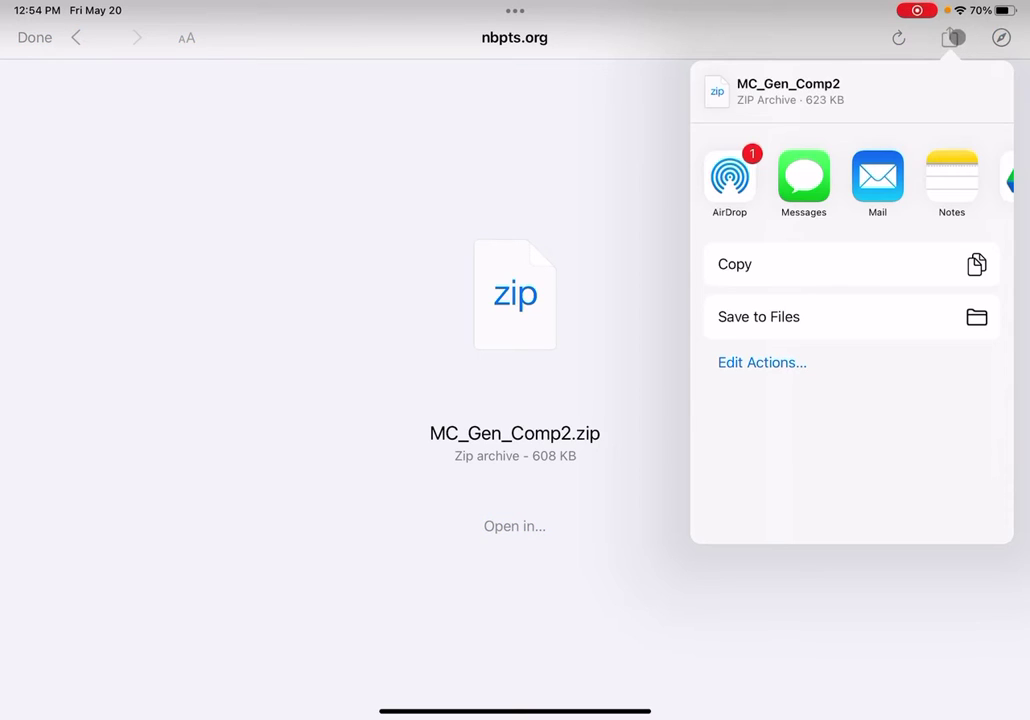
click(859, 332)
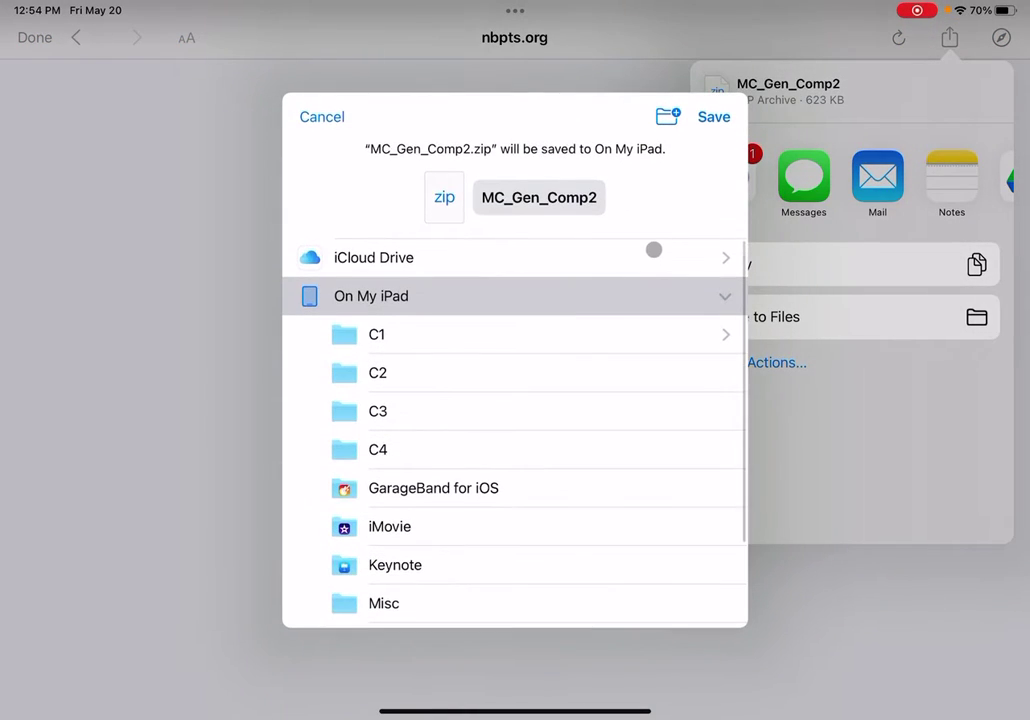
click(423, 372)
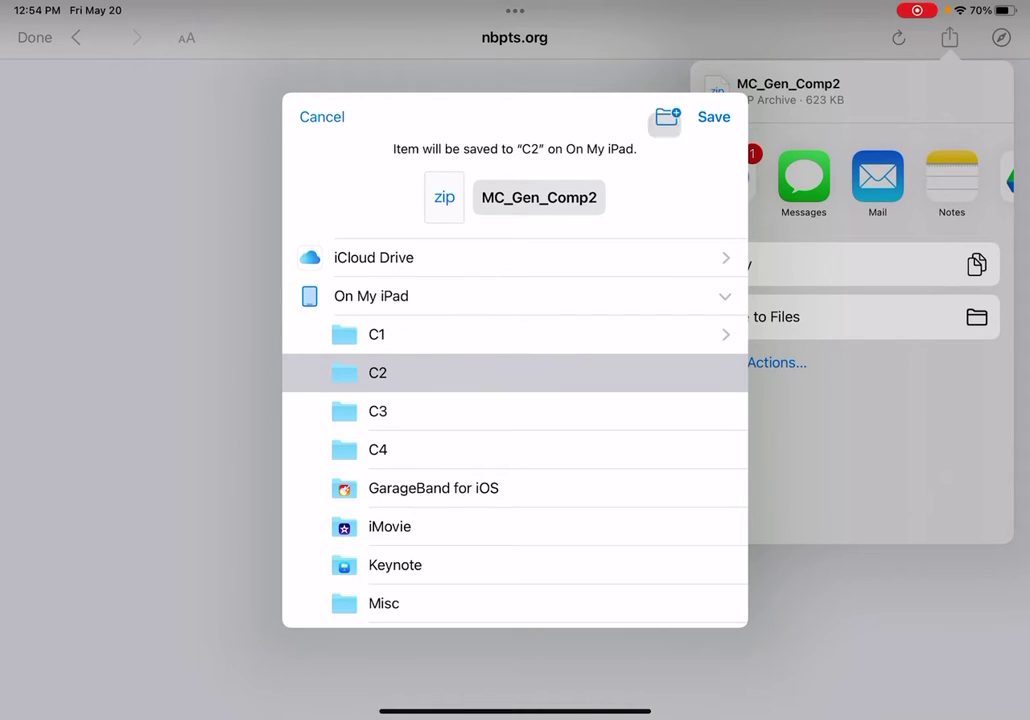
click(714, 116)
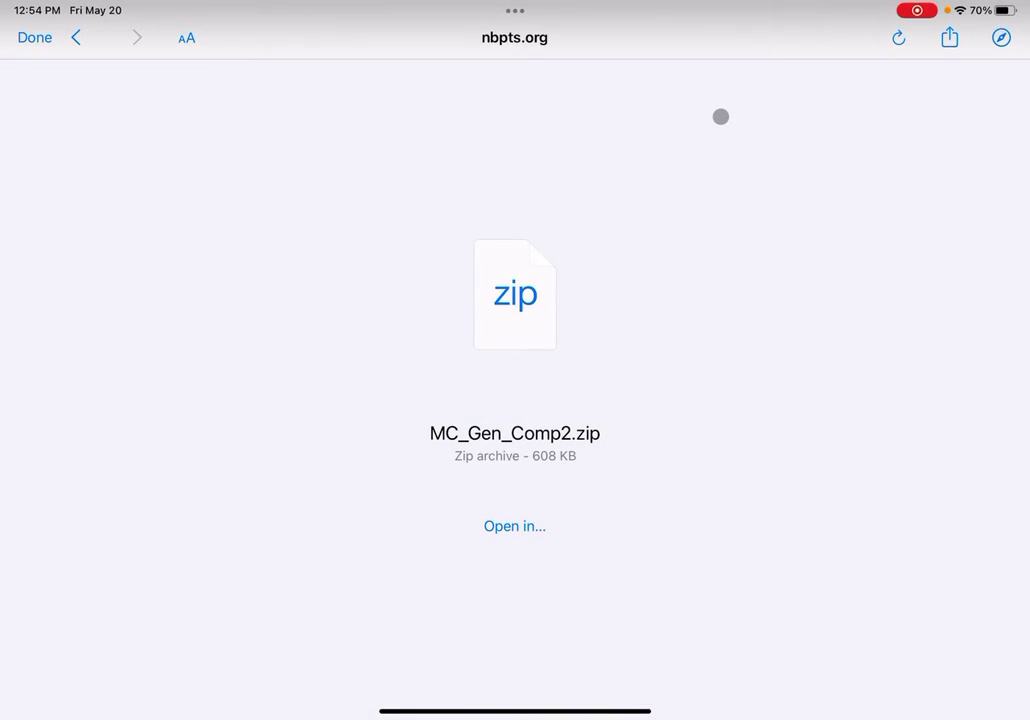
click(35, 37)
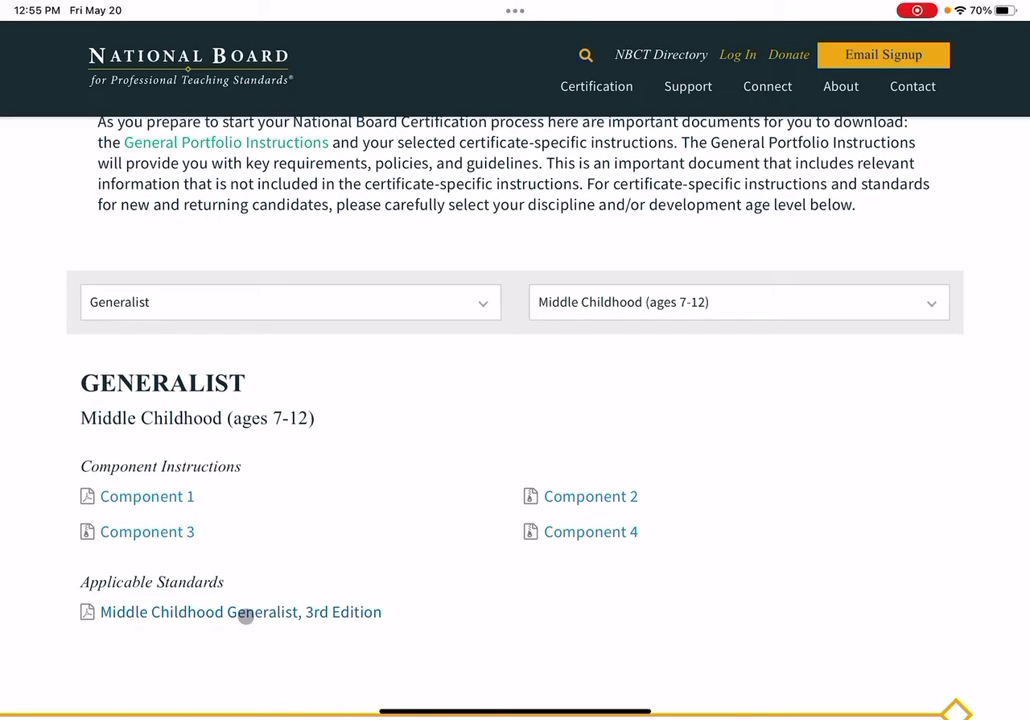
click(245, 613)
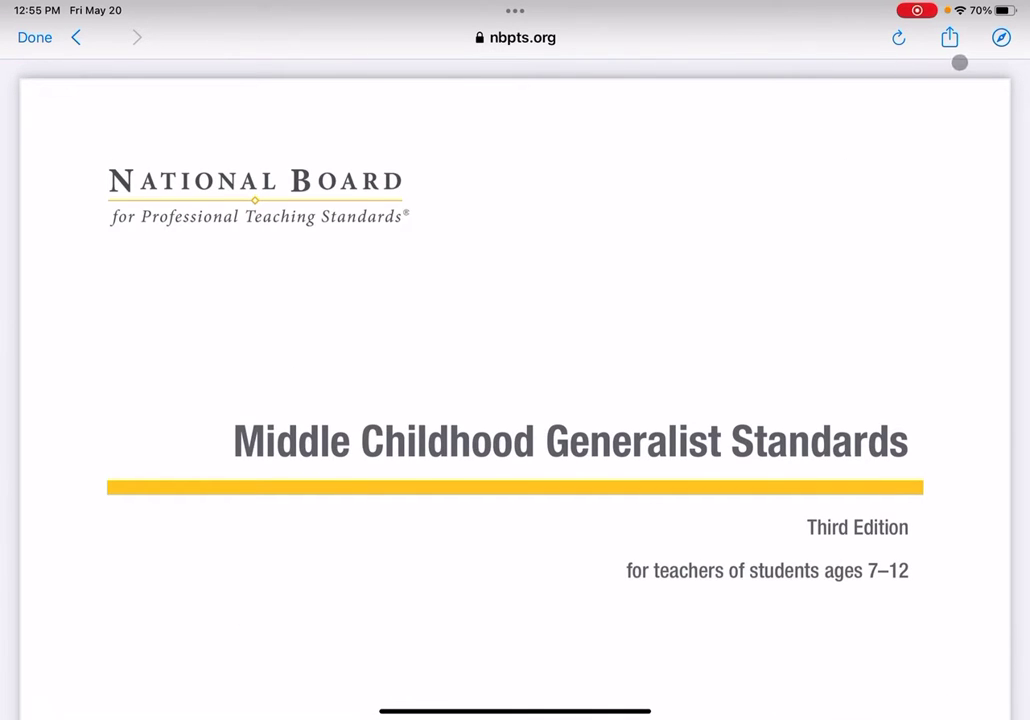
Step: Save the Middle Childhood Generalist standards PDF into C2 and return to the Home Screen
click(949, 37)
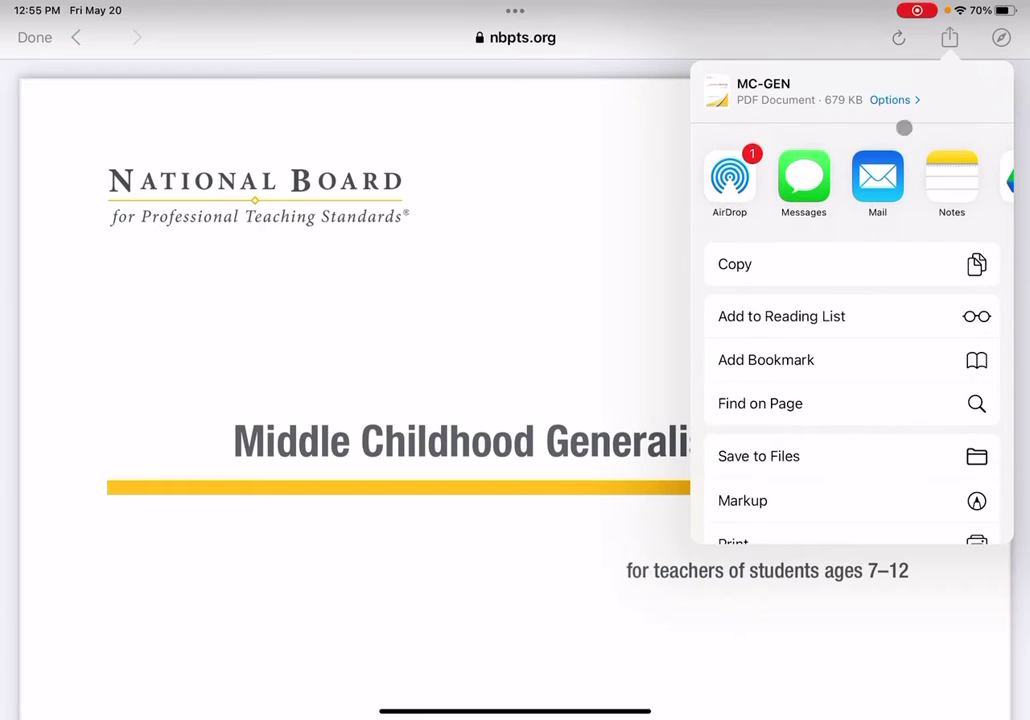
click(770, 454)
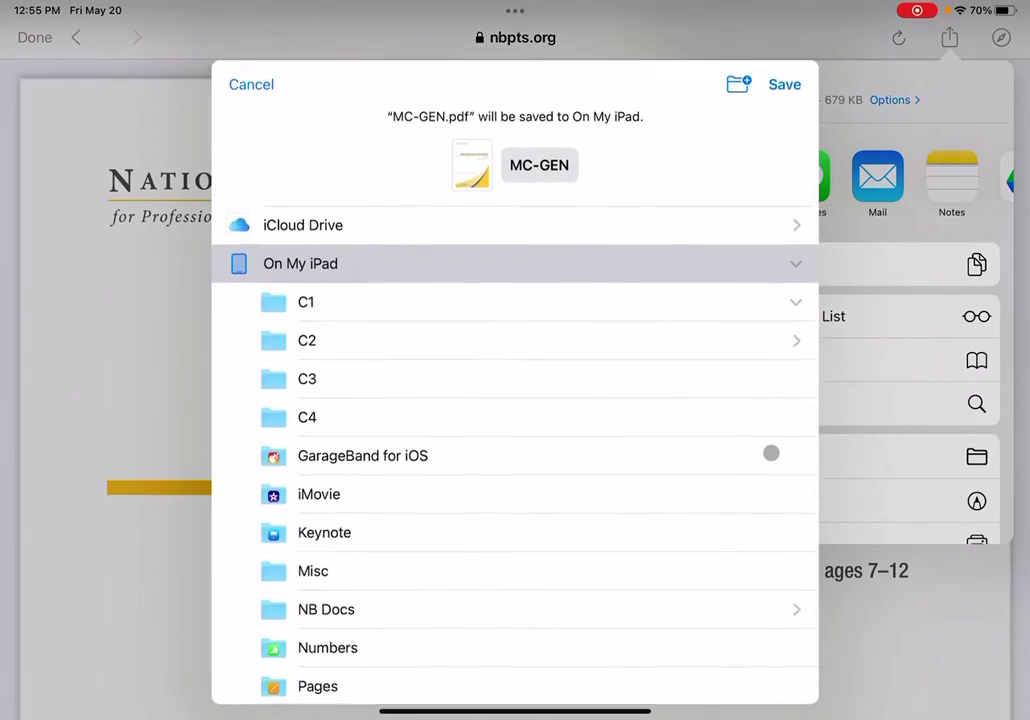
click(338, 330)
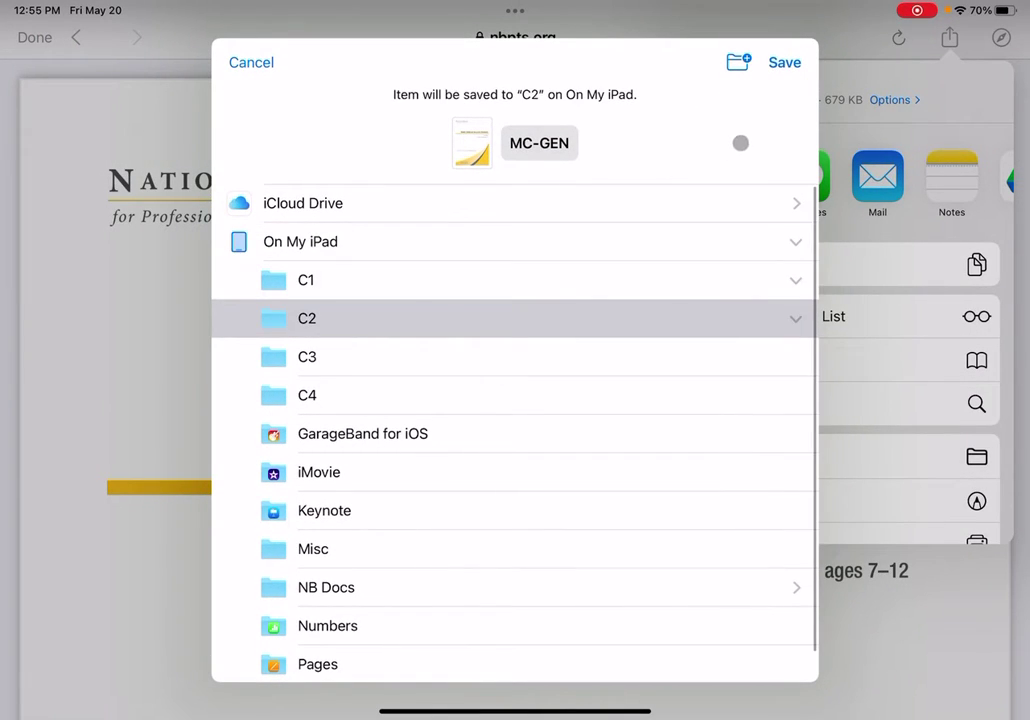
click(786, 62)
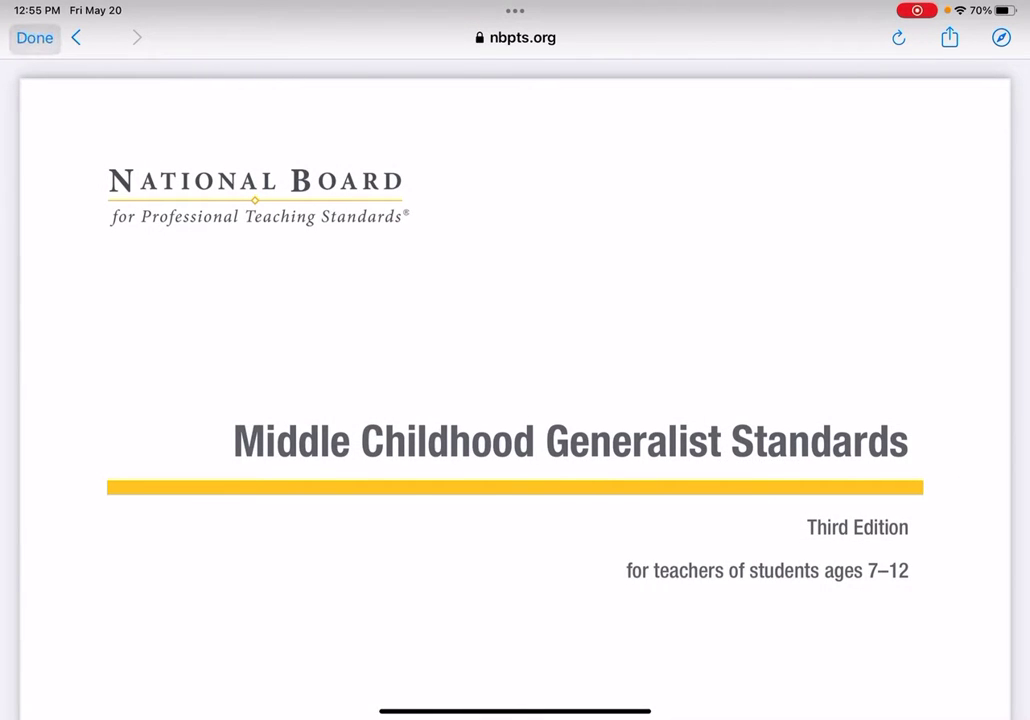
click(35, 37)
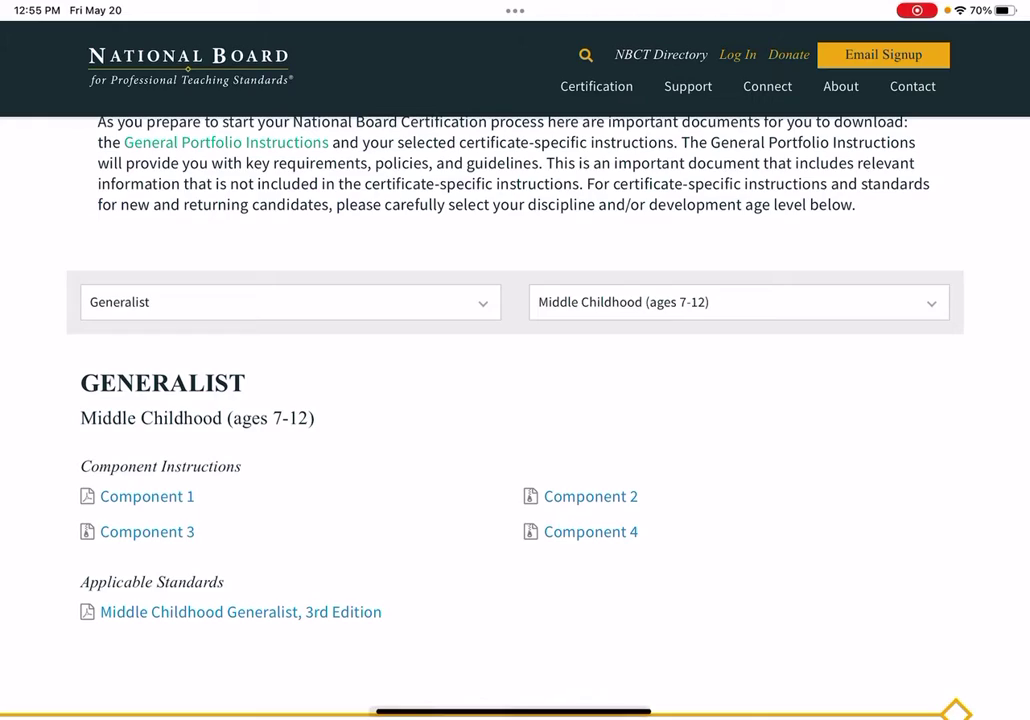
click(513, 711)
click(786, 490)
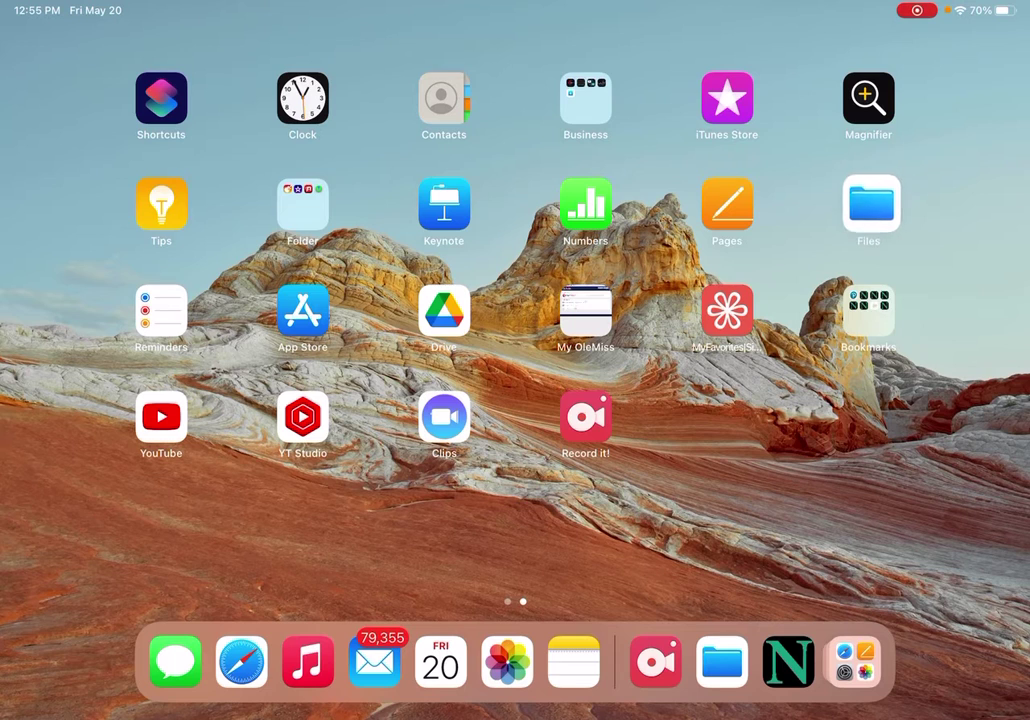
Step: In Files, preview MC_Gen_Component1 in the C1 folder, then go back to On My iPad
click(868, 203)
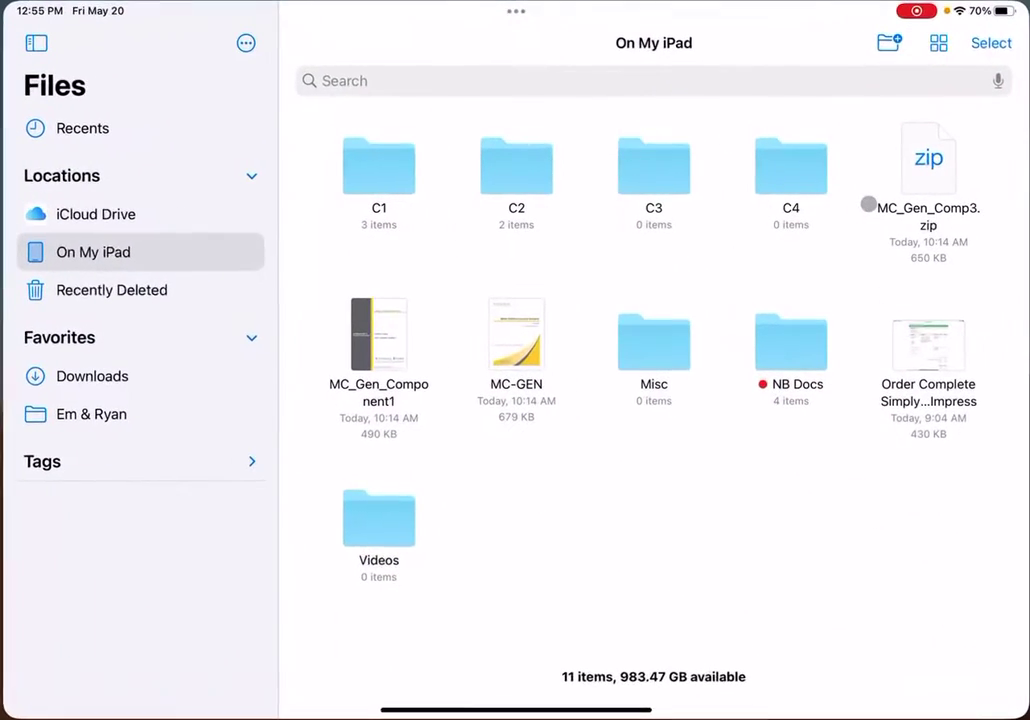
click(379, 168)
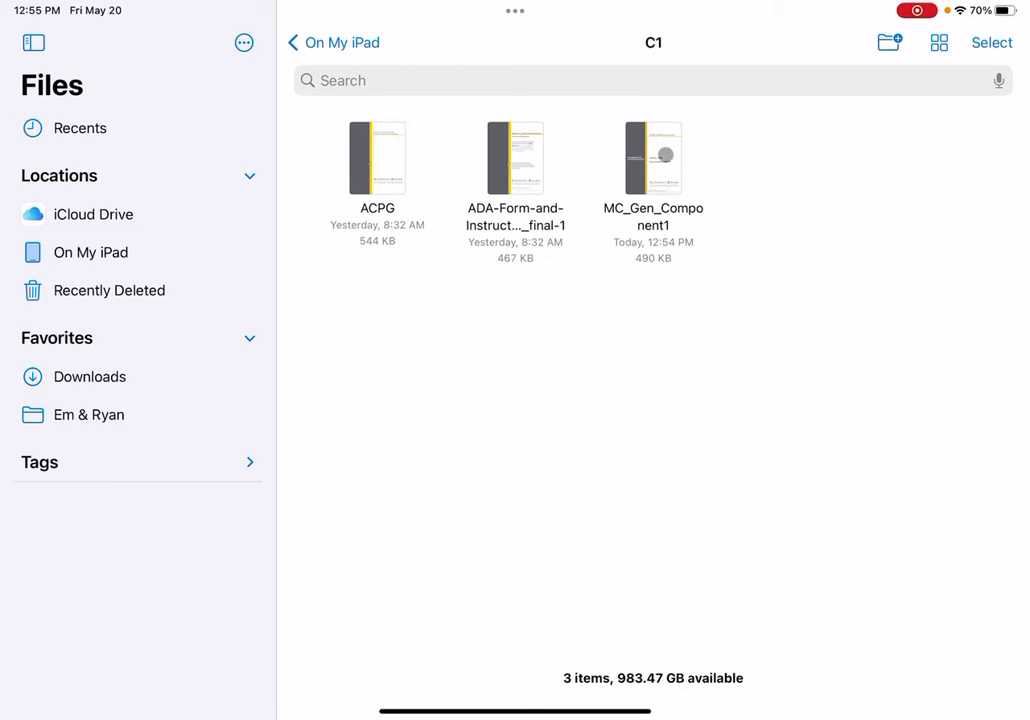
click(665, 154)
scroll(634, 310, down, 5)
scroll(634, 310, down, 5)
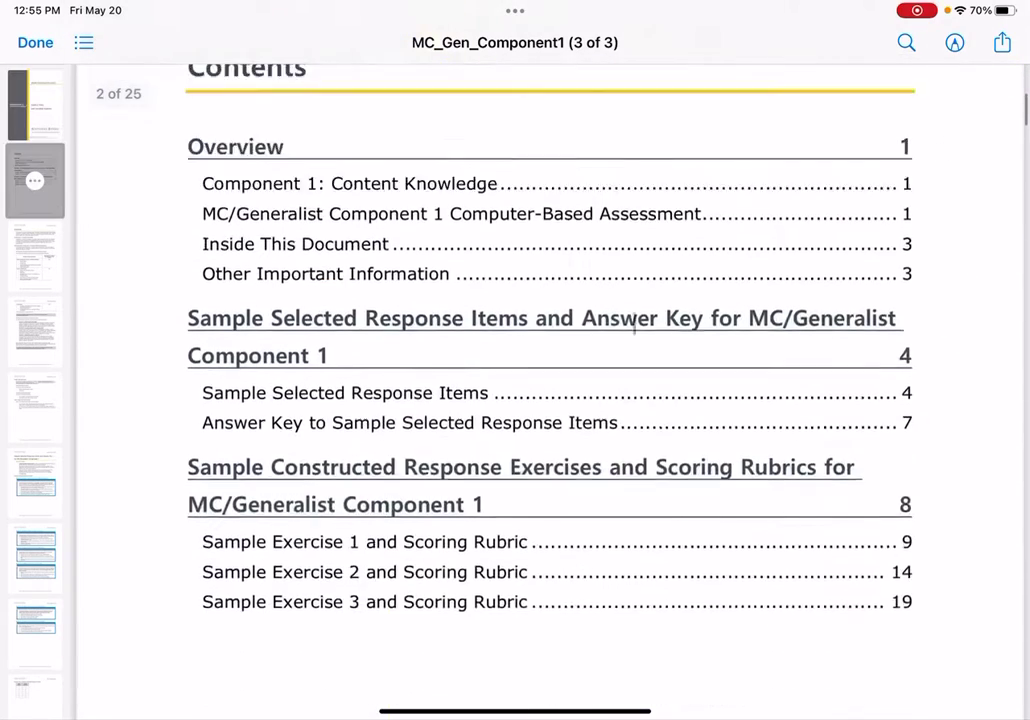
scroll(634, 315, up, 3)
scroll(634, 320, up, 8)
scroll(634, 322, up, 2)
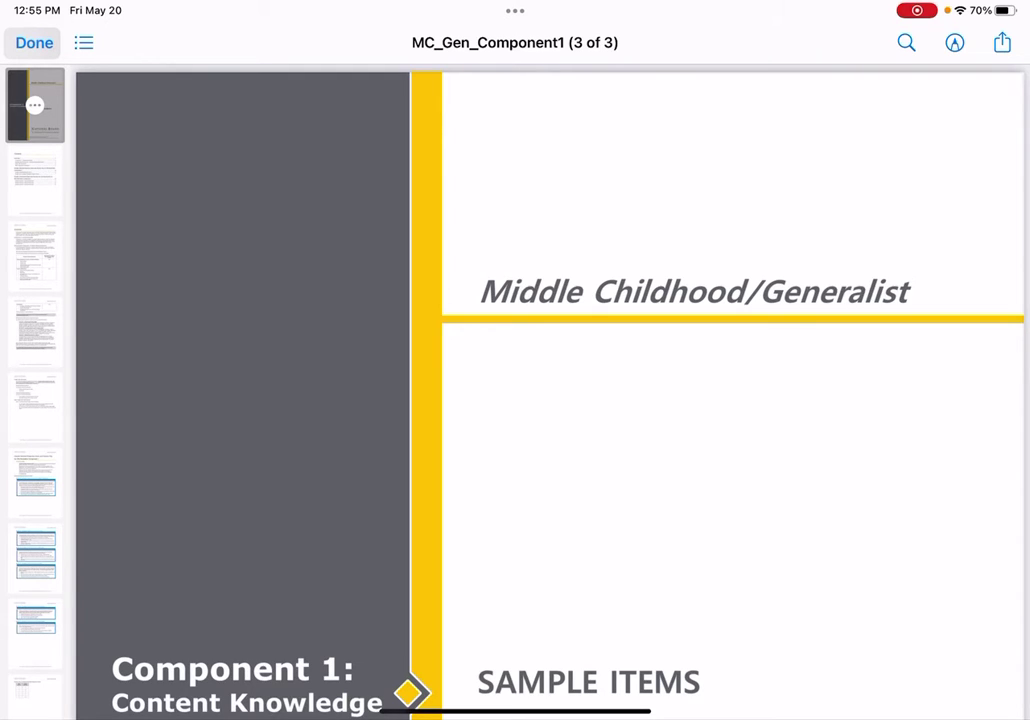
click(34, 42)
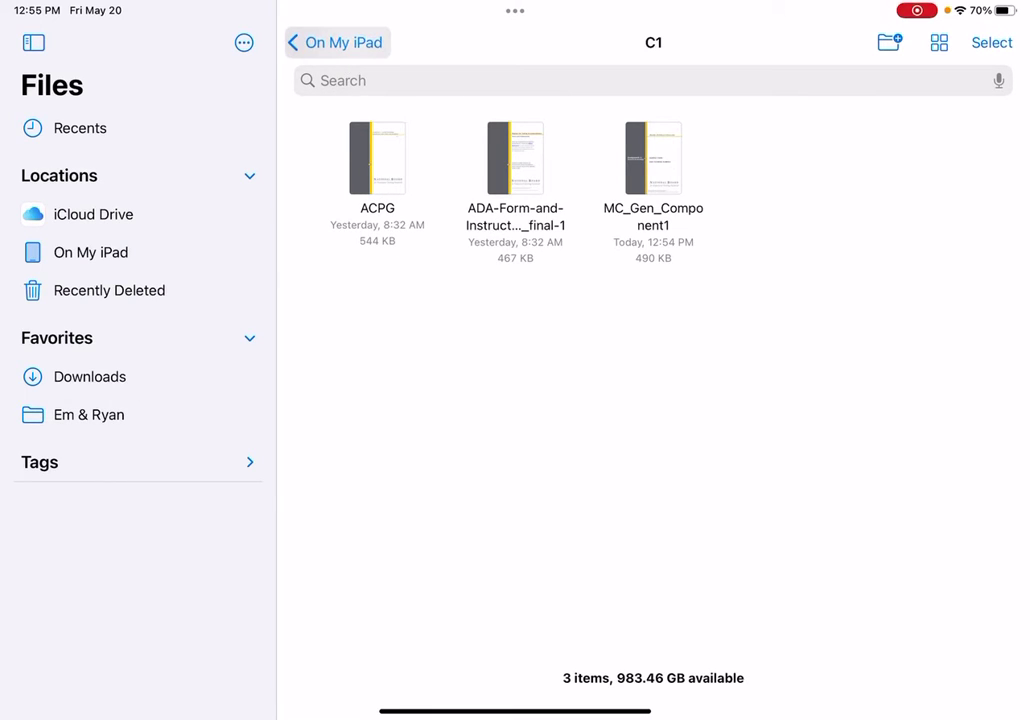
click(333, 42)
Step: Open the MC-GEN standards PDF in C2 and search it for 'literacy'
click(533, 178)
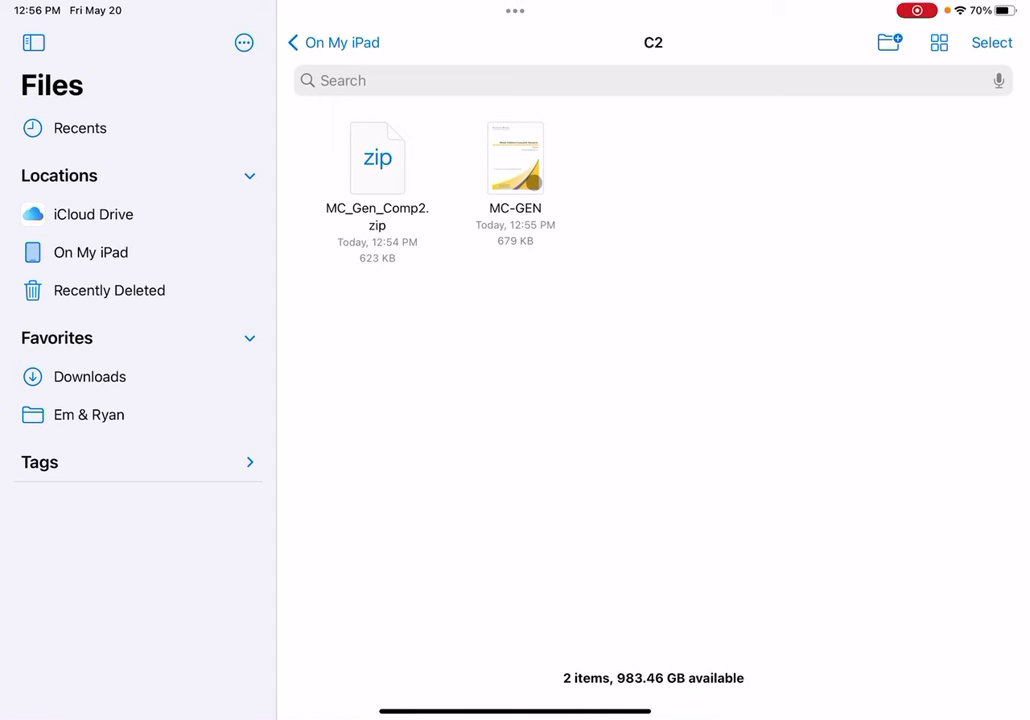
click(533, 181)
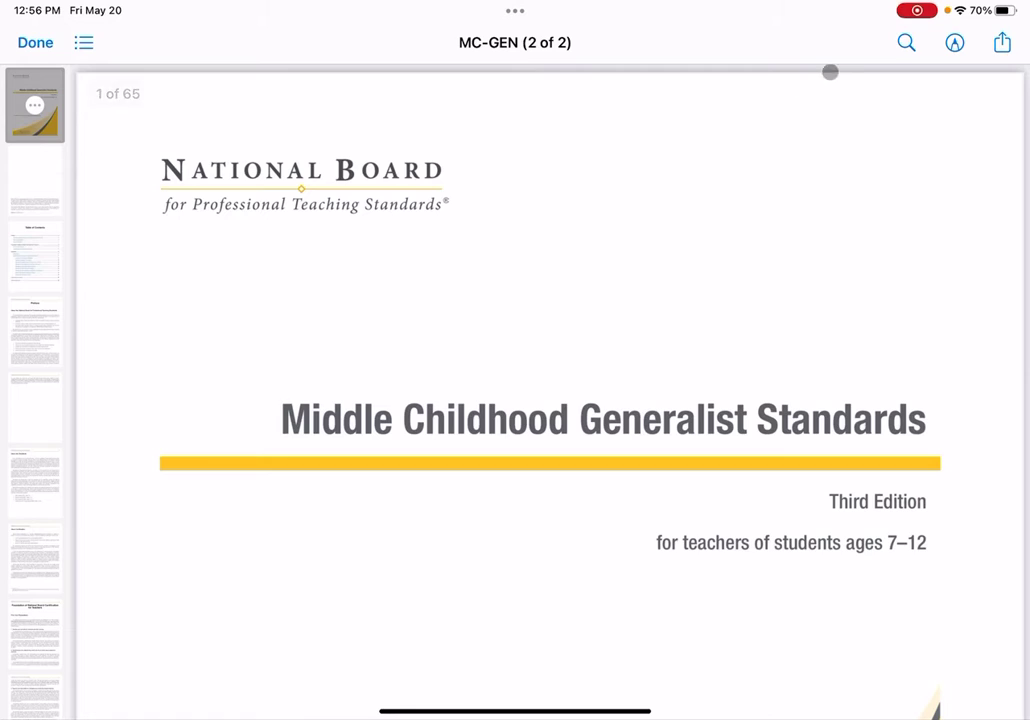
click(905, 42)
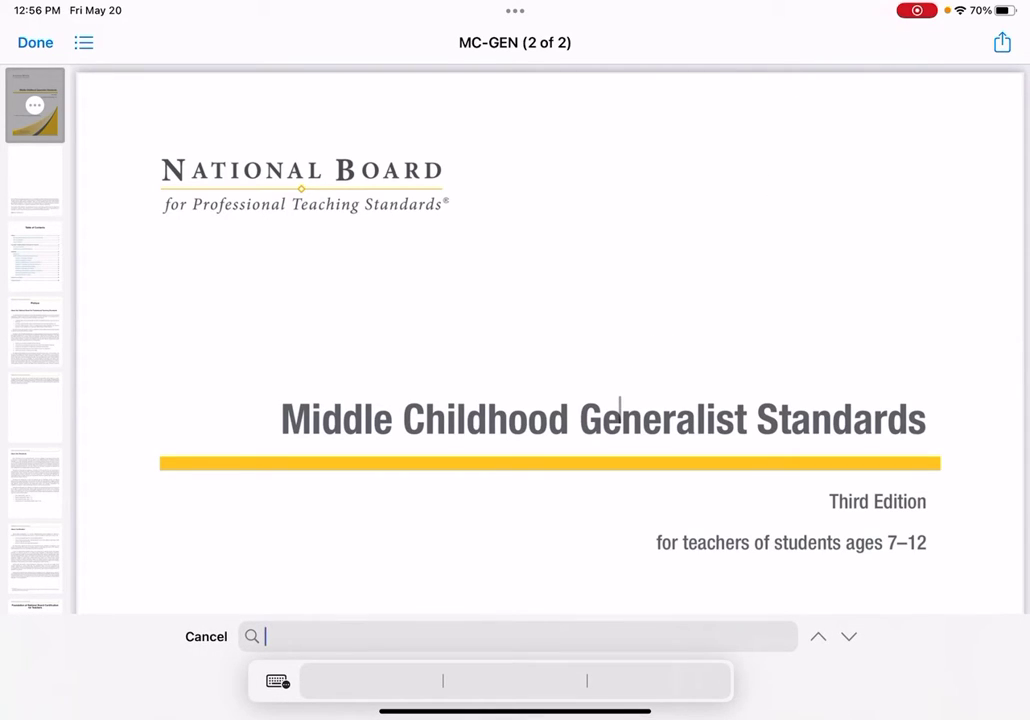
text(lite)
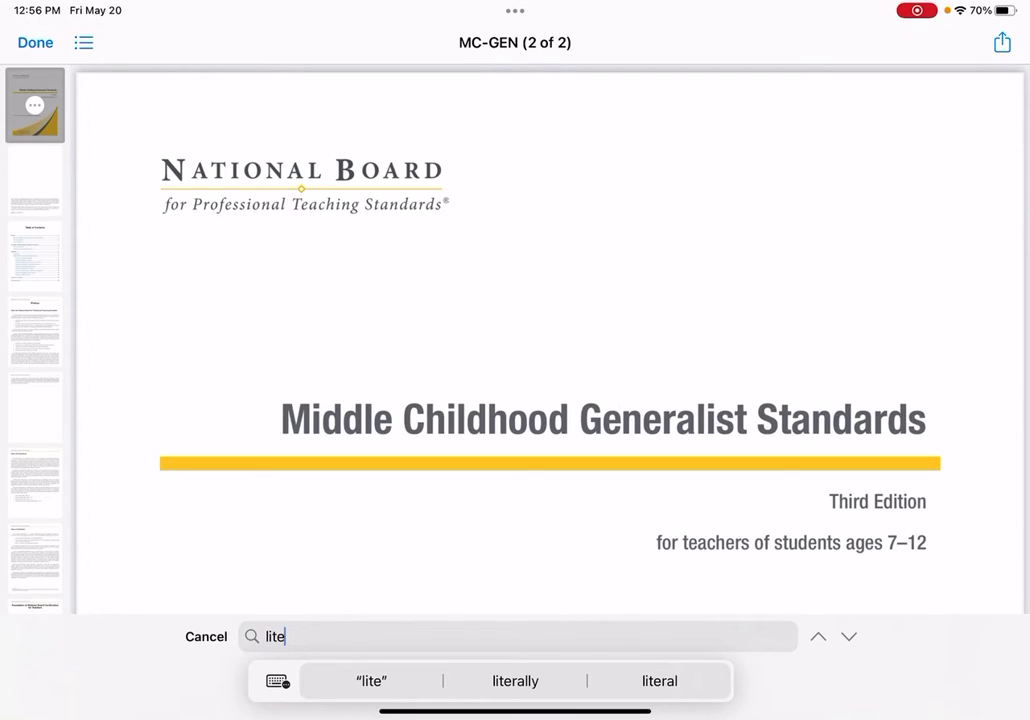
text(racy)
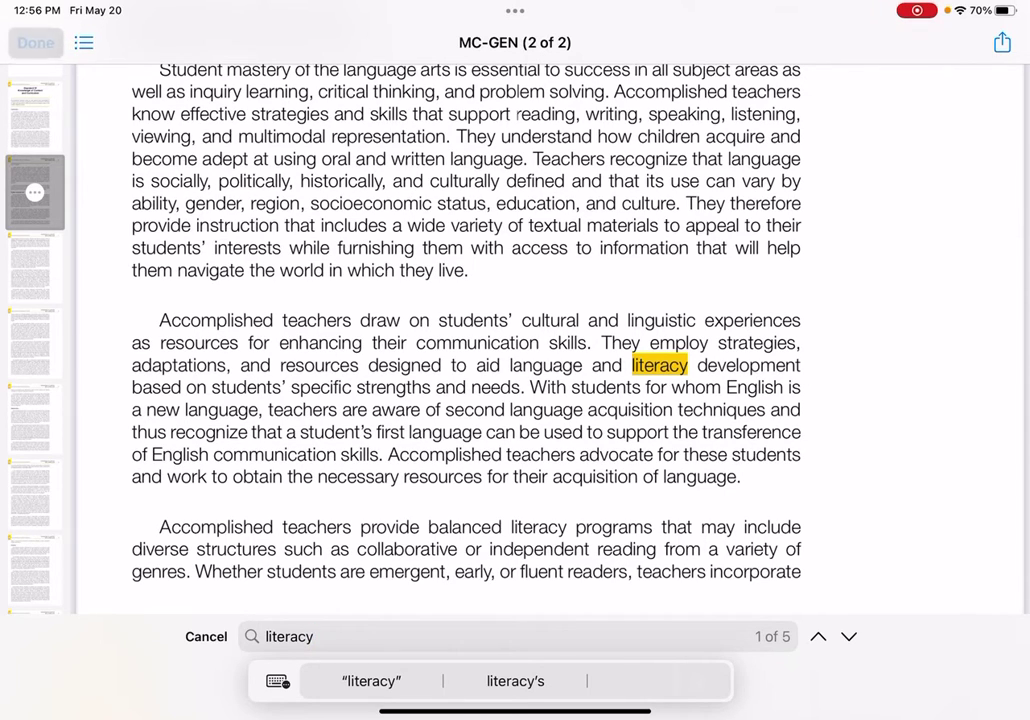
click(35, 42)
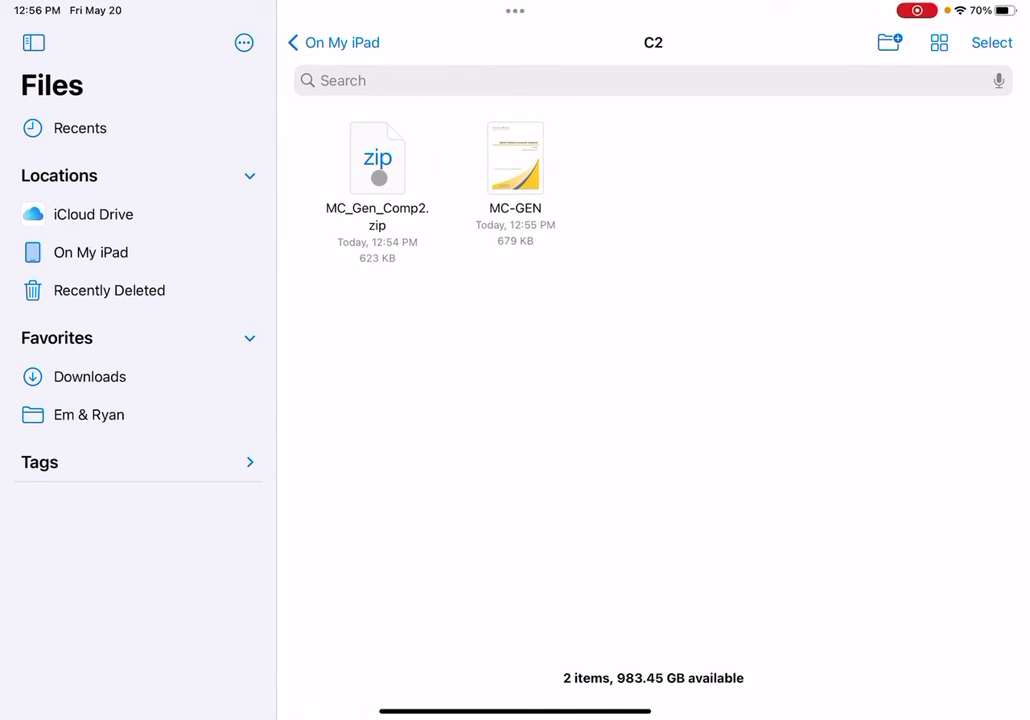
Step: Extract MC_Gen_Comp2.zip and open MC_Gen_Component 2_Final from the extracted folder
click(378, 178)
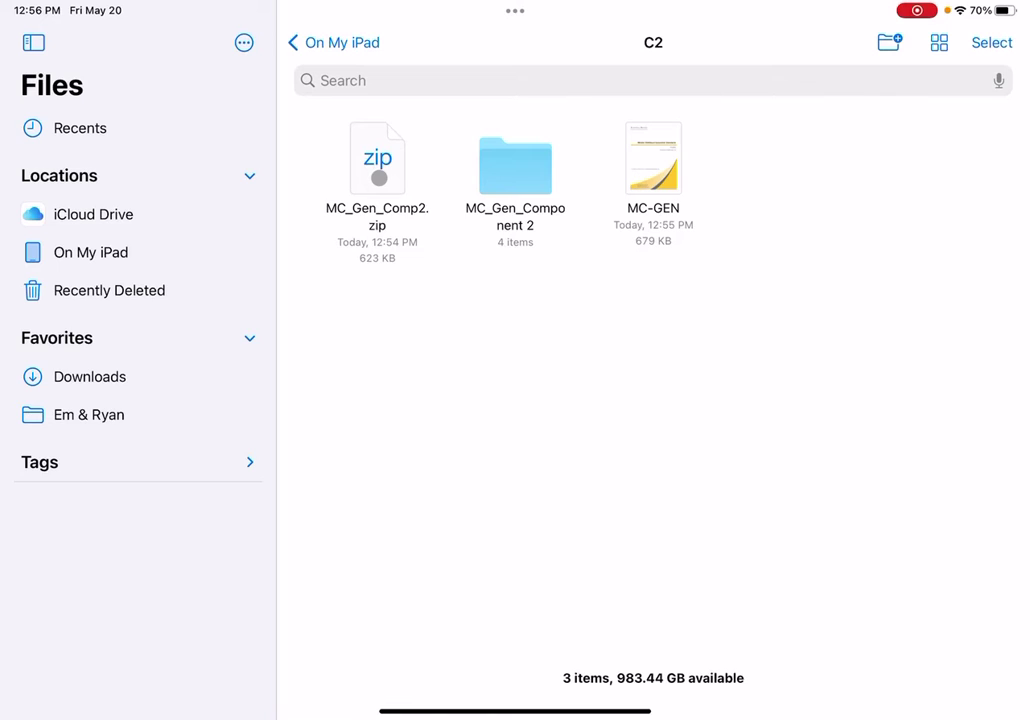
click(505, 173)
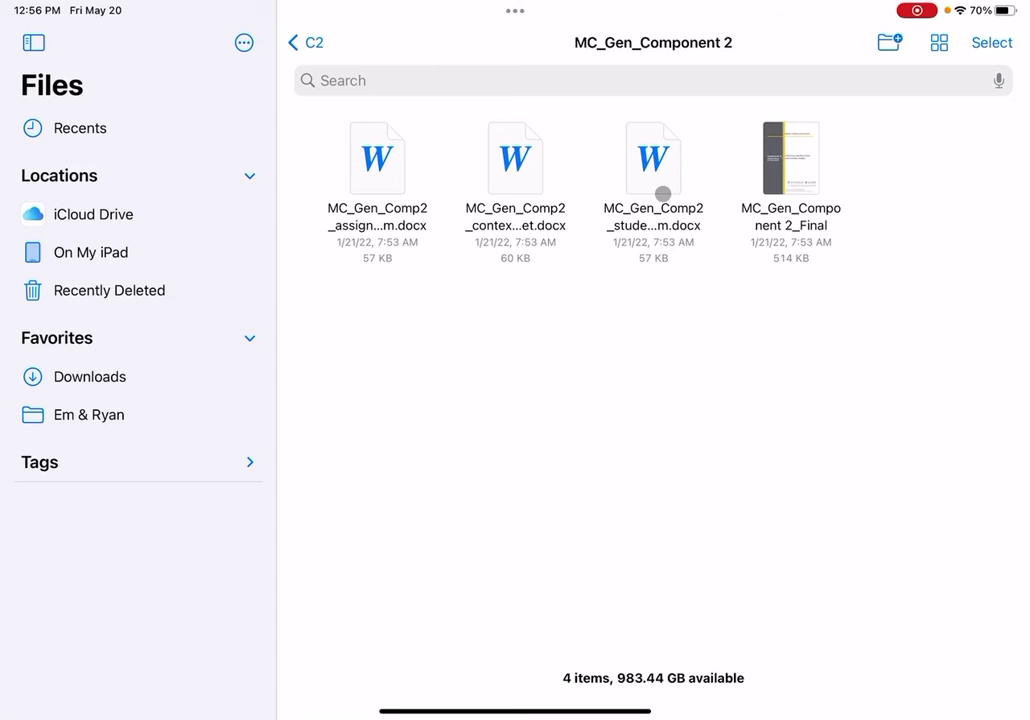
click(807, 170)
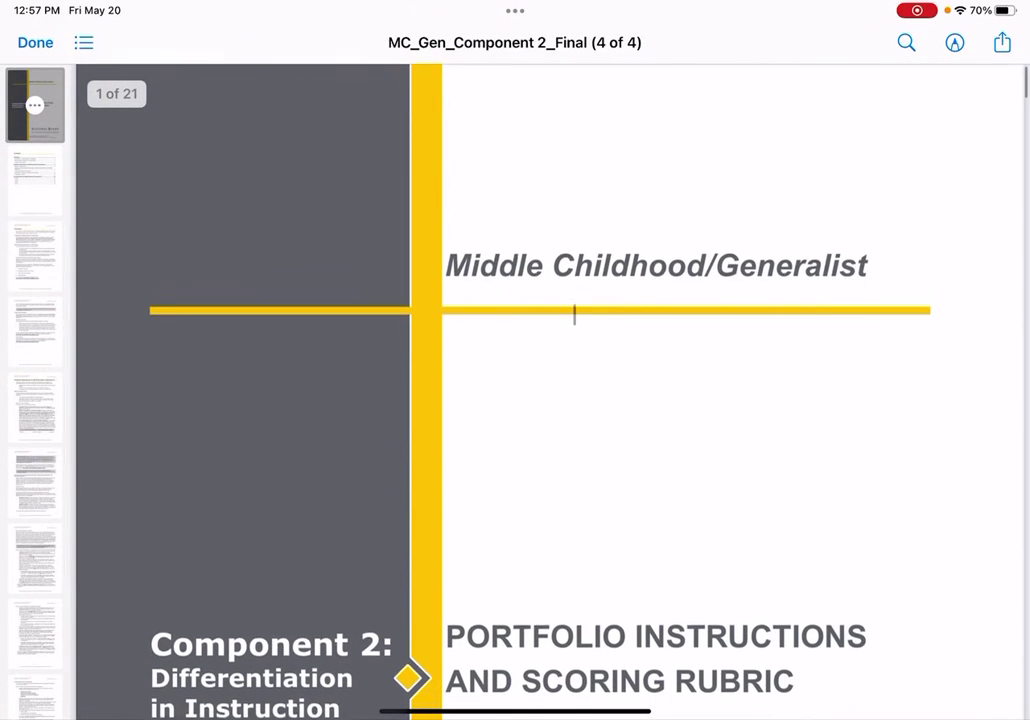
Step: Read the Component 2 PDF's contents page and submission chart, scrolling back and forth
scroll(573, 313, down, 5)
scroll(573, 313, down, 5)
scroll(573, 313, down, 3)
scroll(575, 316, up, 3)
scroll(575, 316, up, 3)
scroll(575, 316, down, 3)
scroll(575, 316, down, 2)
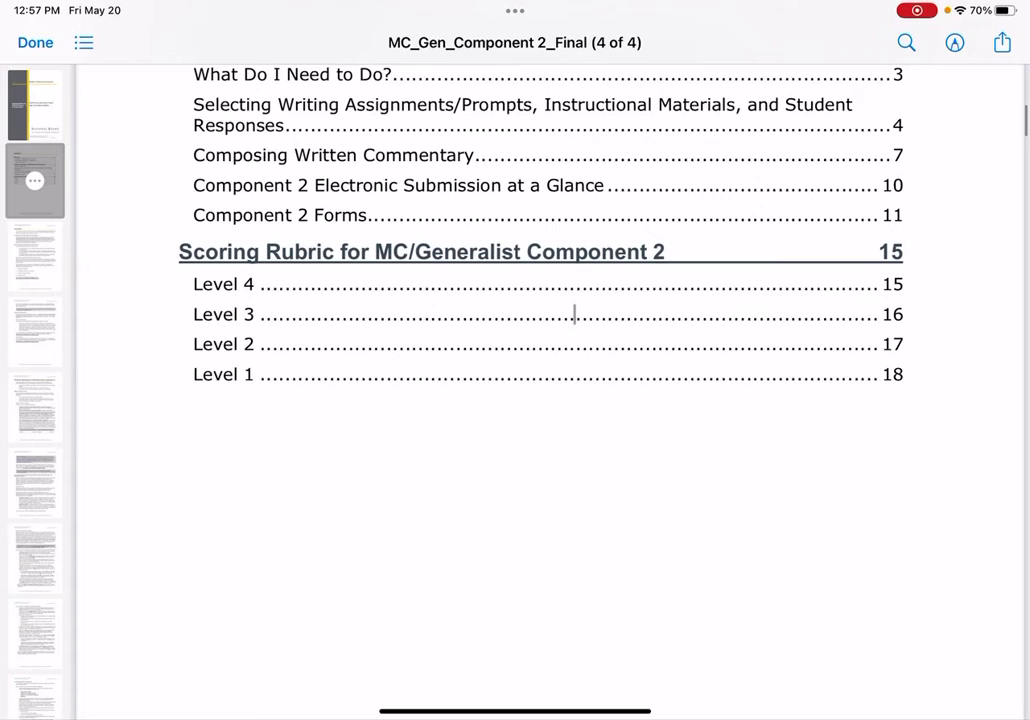
scroll(575, 314, up, 3)
scroll(575, 316, up, 1)
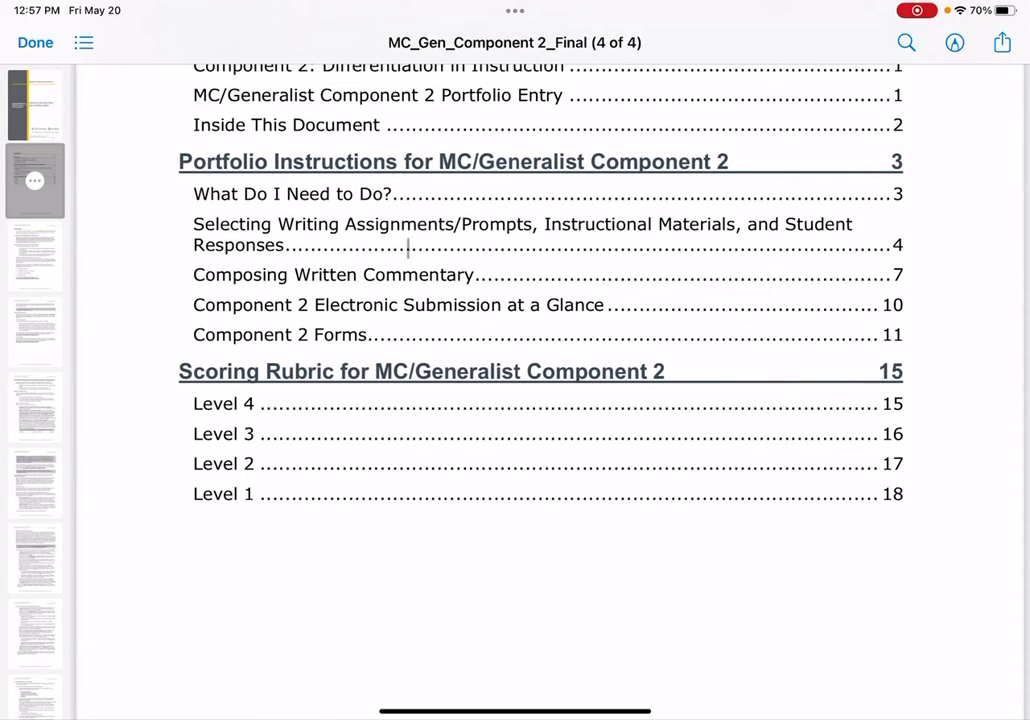
scroll(508, 297, down, 10)
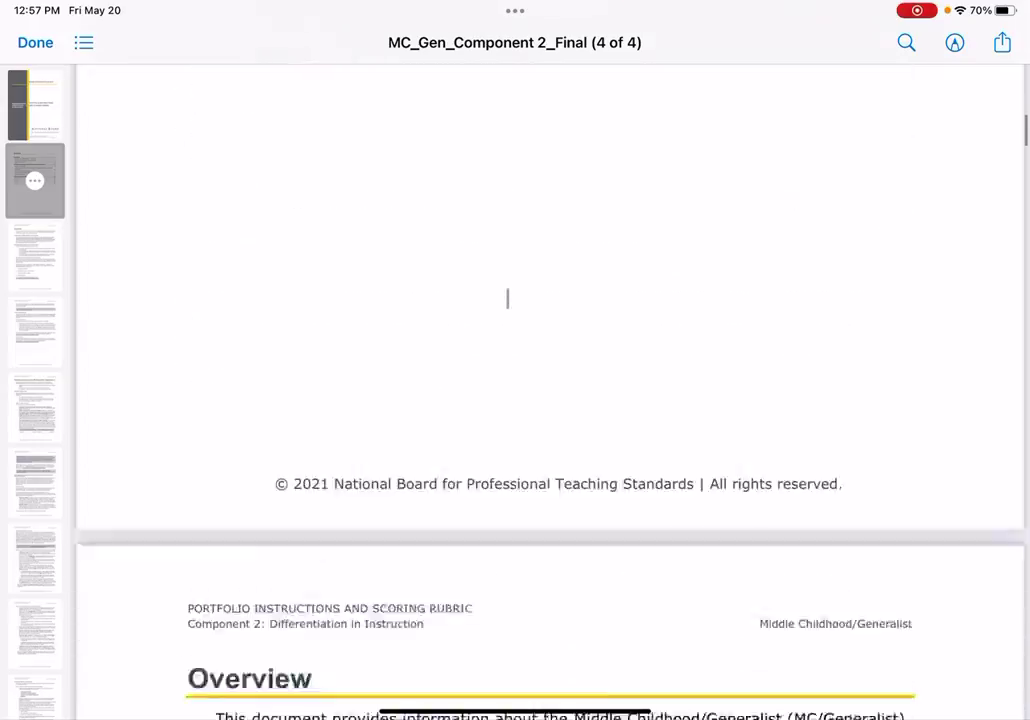
scroll(508, 295, down, 10)
scroll(507, 297, down, 10)
scroll(508, 297, down, 15)
scroll(508, 297, down, 10)
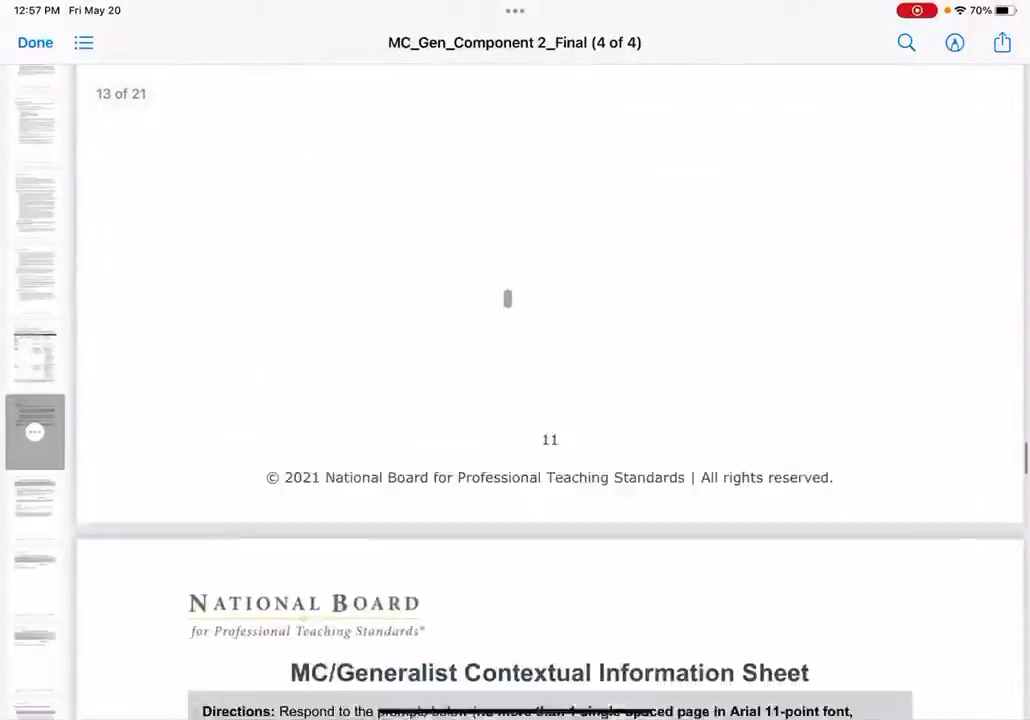
scroll(508, 298, up, 5)
scroll(508, 299, up, 2)
scroll(508, 298, up, 5)
scroll(508, 298, up, 5)
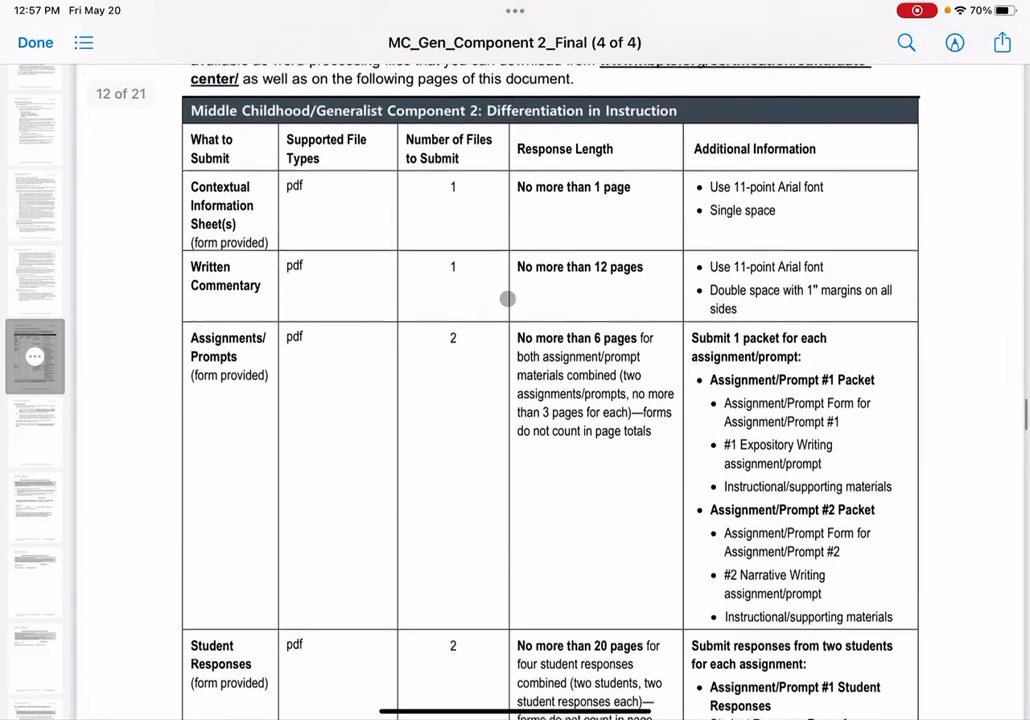
scroll(508, 298, up, 2)
Step: Scroll into the Component 2 Forms section, reaching the page 14 MC/Generalist Contextual Information Sheet
scroll(508, 298, down, 1)
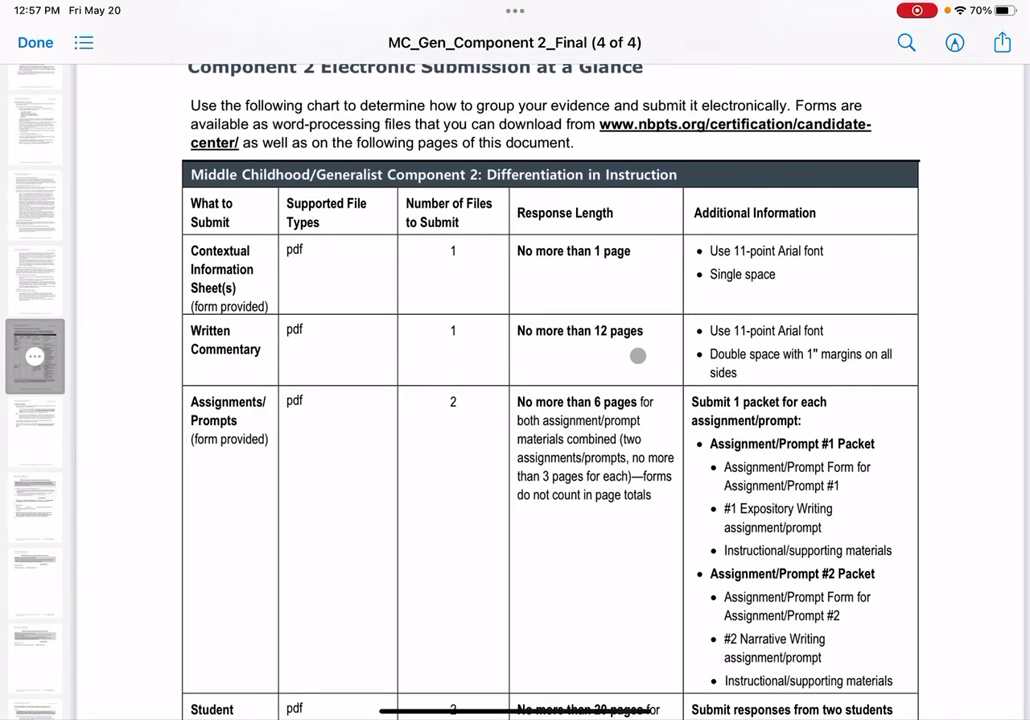
scroll(660, 355, down, 5)
scroll(638, 355, down, 5)
scroll(638, 355, down, 7)
scroll(638, 355, down, 4)
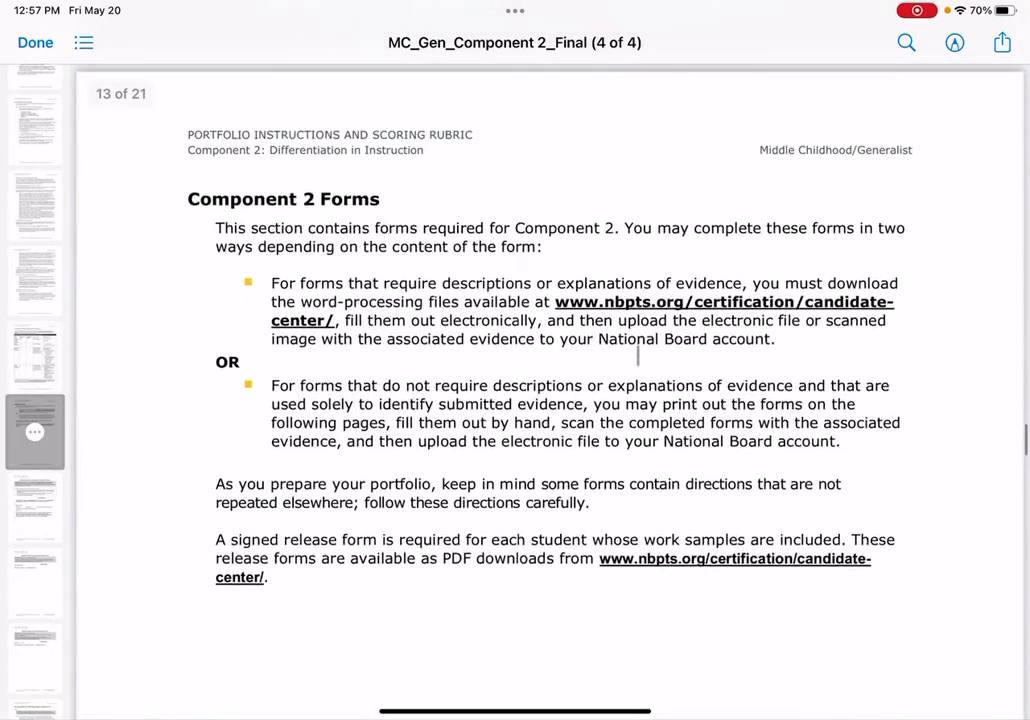
scroll(638, 355, down, 4)
scroll(638, 355, down, 4)
scroll(638, 355, down, 4)
scroll(638, 355, down, 4)
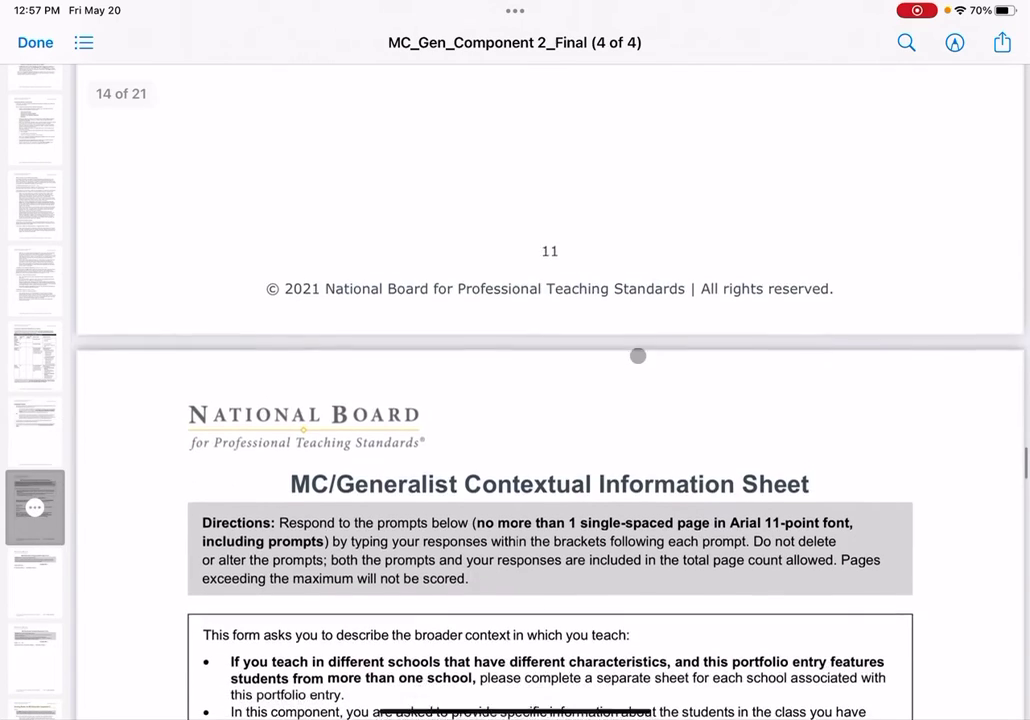
scroll(638, 355, down, 6)
Step: Scroll through the remaining Component 2 forms toward the scoring rubric levels
scroll(638, 355, down, 2)
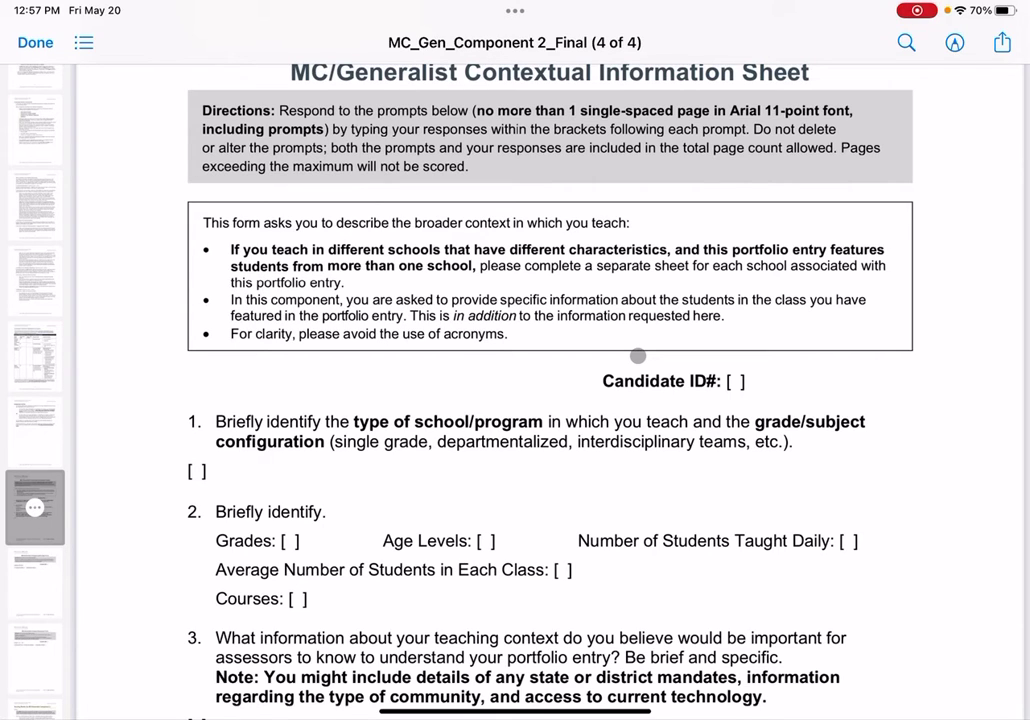
scroll(638, 355, down, 2)
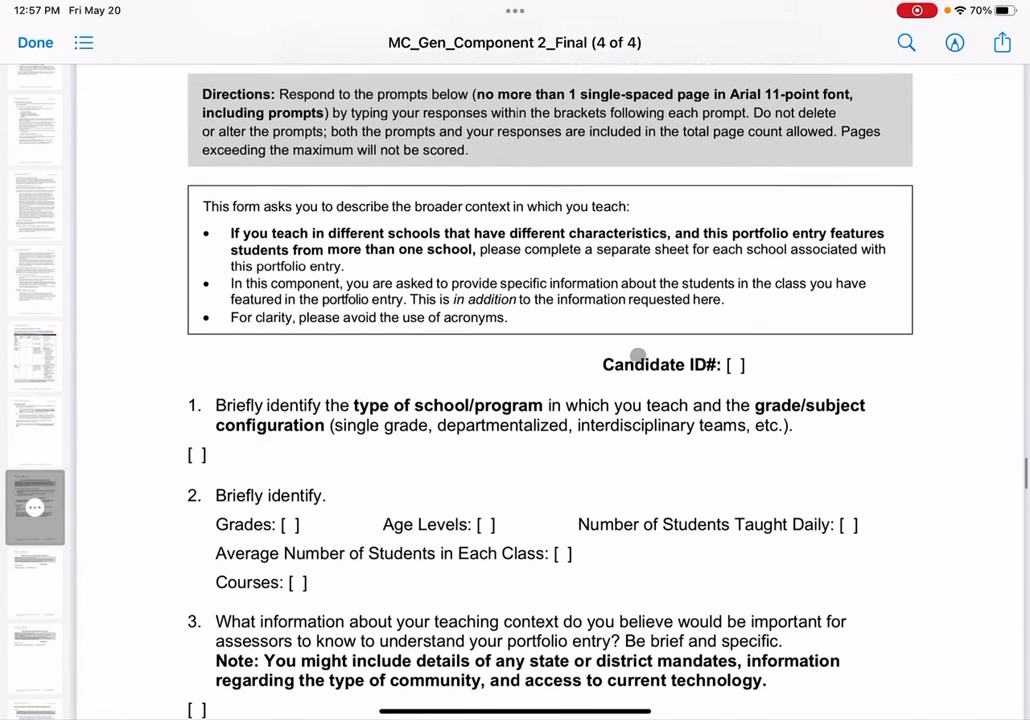
scroll(638, 355, down, 2)
scroll(638, 355, down, 5)
scroll(638, 355, down, 10)
scroll(638, 355, down, 10)
scroll(638, 355, down, 10)
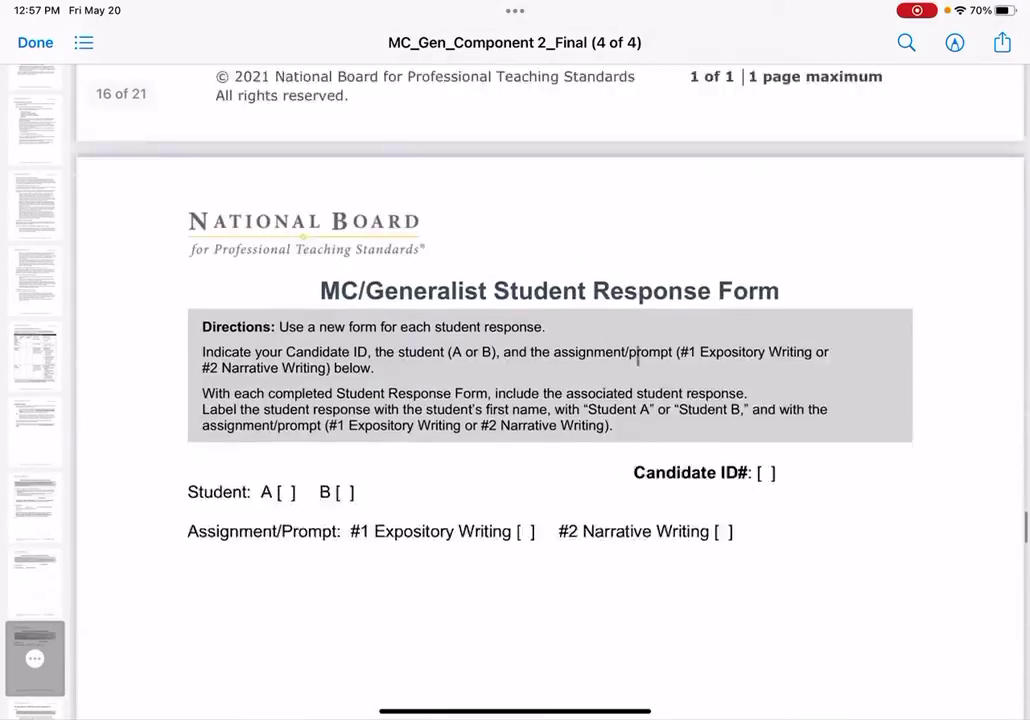
scroll(638, 355, down, 3)
scroll(638, 355, down, 6)
scroll(638, 355, down, 3)
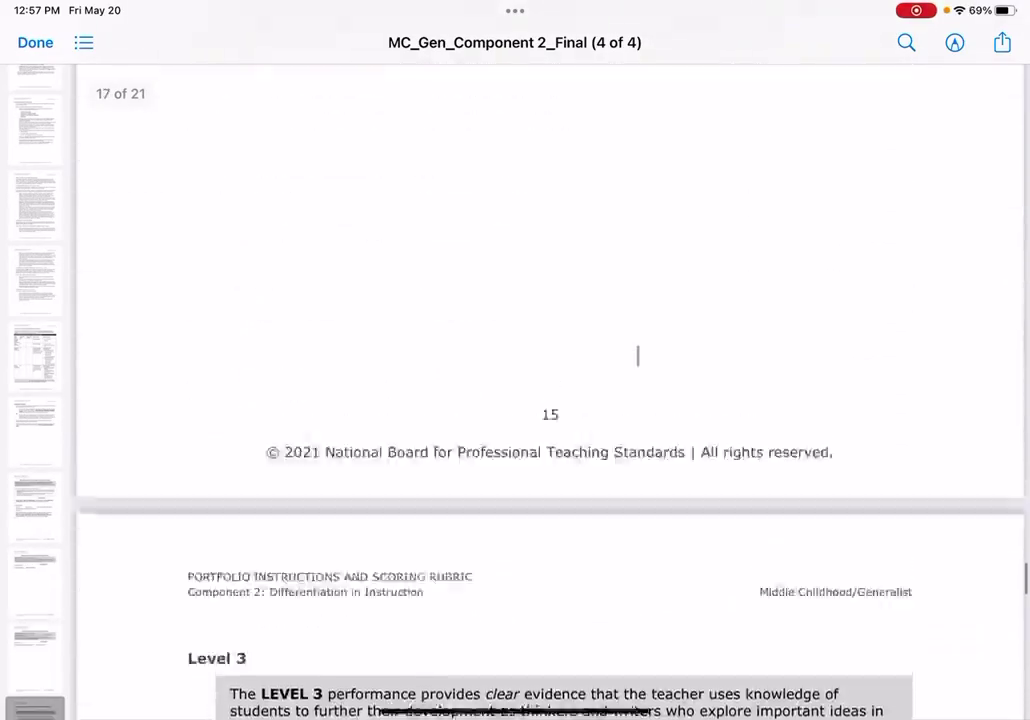
scroll(638, 355, down, 8)
Step: Revisit the Student Response Form, read to the final rubric pages, then close the PDF and go Home
click(35, 658)
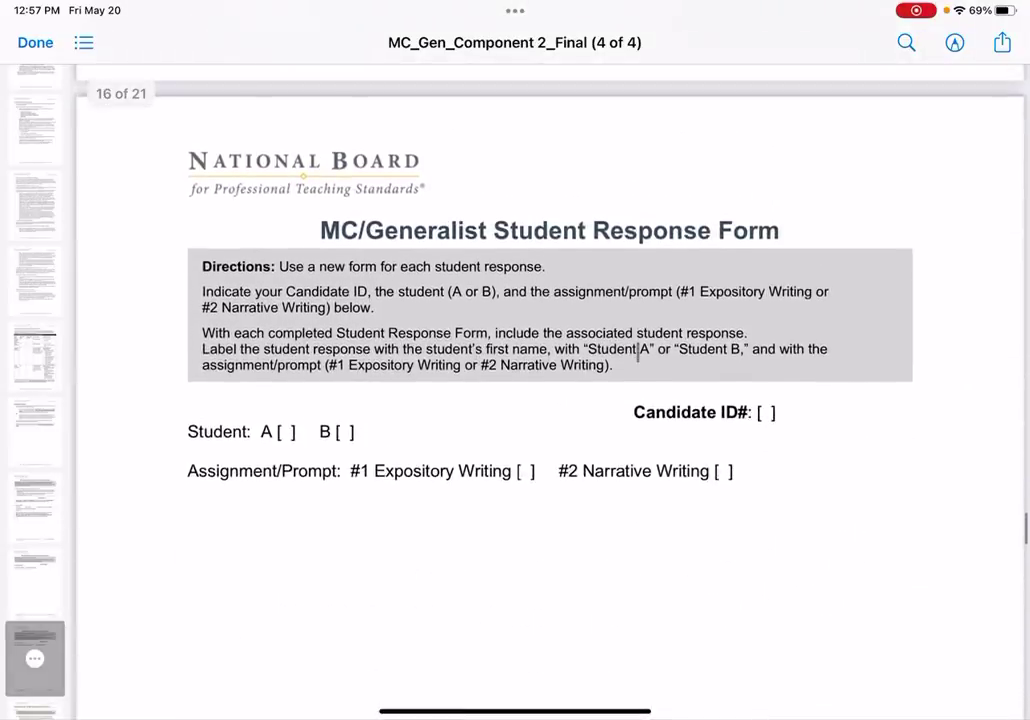
scroll(638, 355, down, 5)
scroll(638, 355, down, 10)
scroll(638, 355, down, 3)
scroll(638, 355, down, 5)
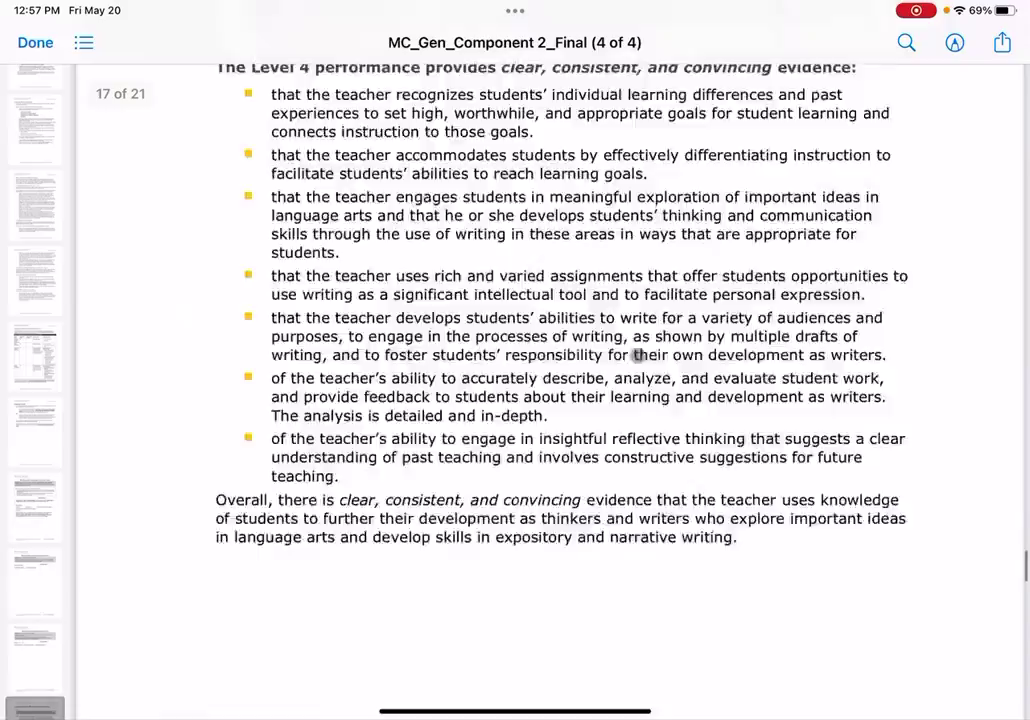
scroll(638, 355, down, 5)
scroll(638, 355, down, 5)
scroll(638, 355, down, 5)
scroll(638, 355, down, 10)
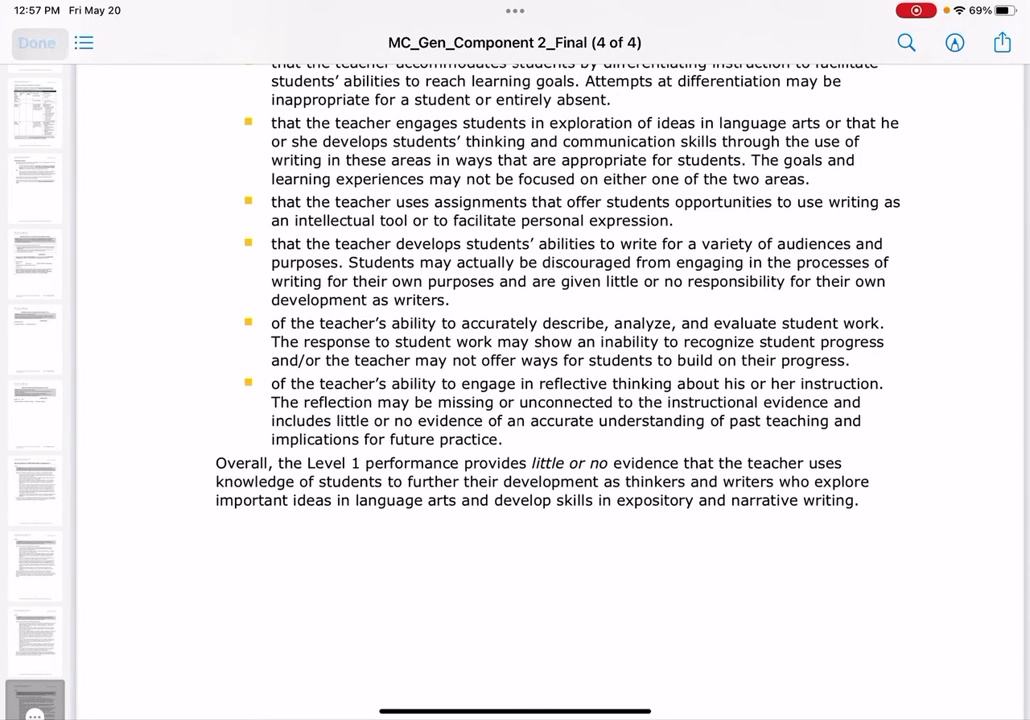
click(36, 42)
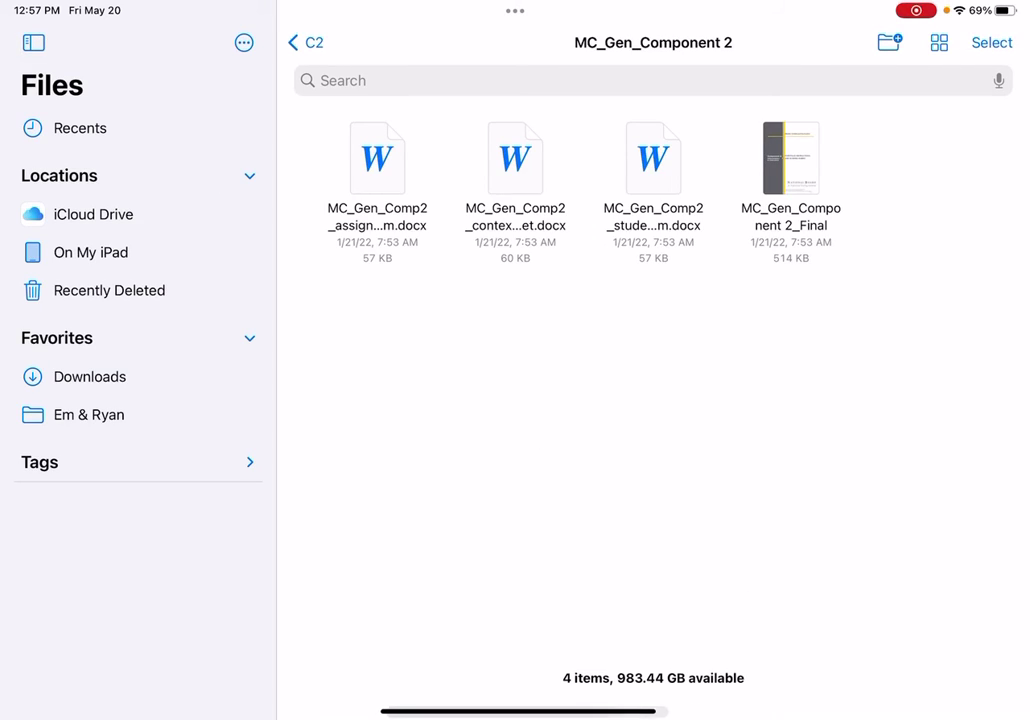
click(515, 711)
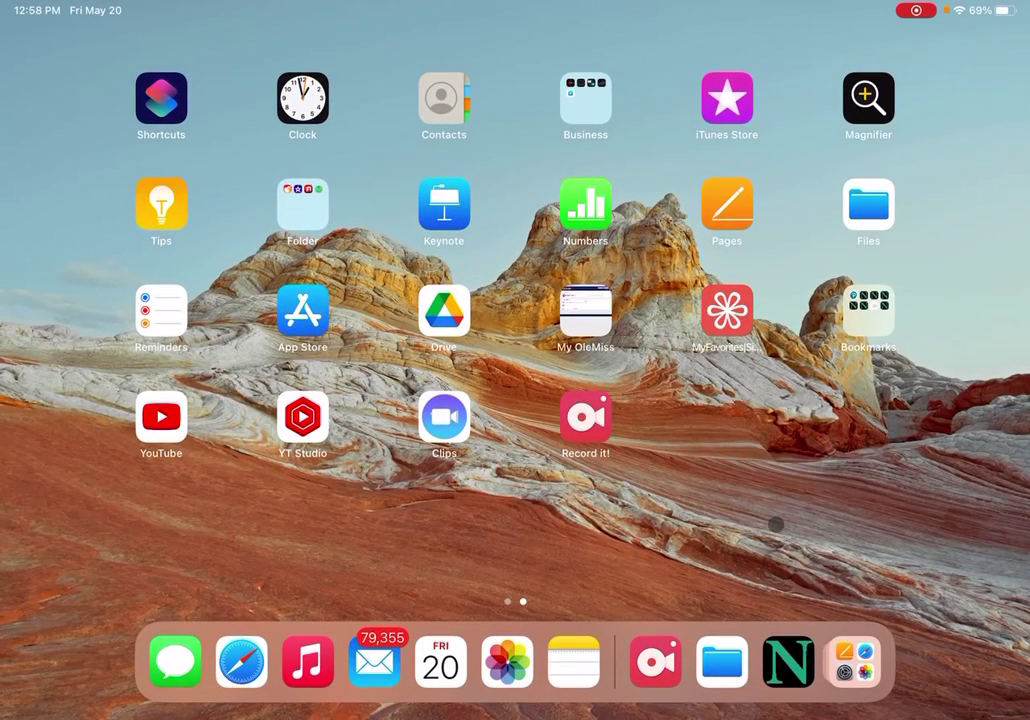